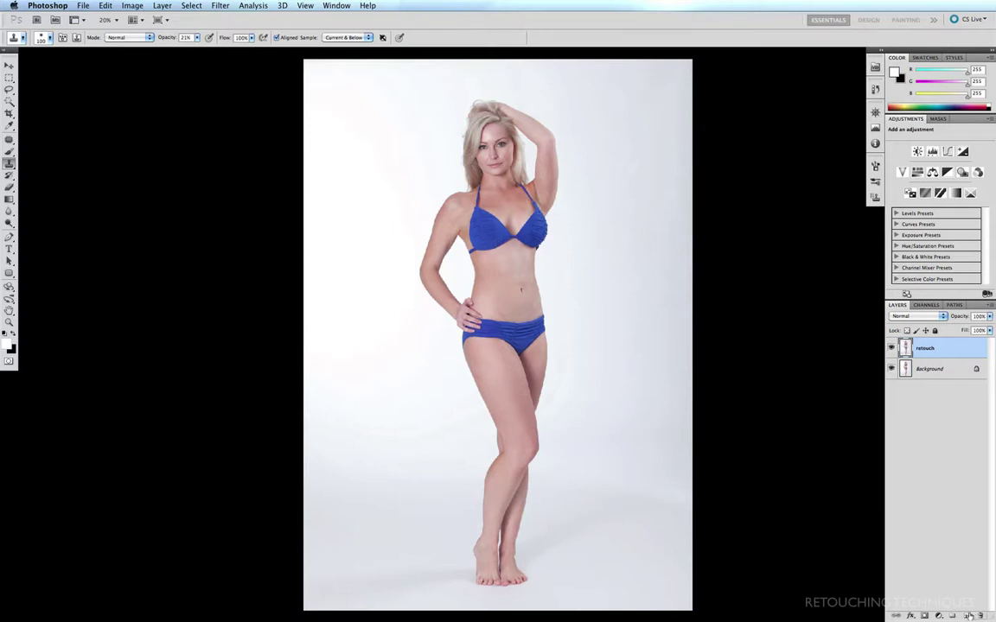
- Create a new layer above the retouch layer and name it "skin smooth"
key(super+alt+shift+n)
double_click(925, 347)
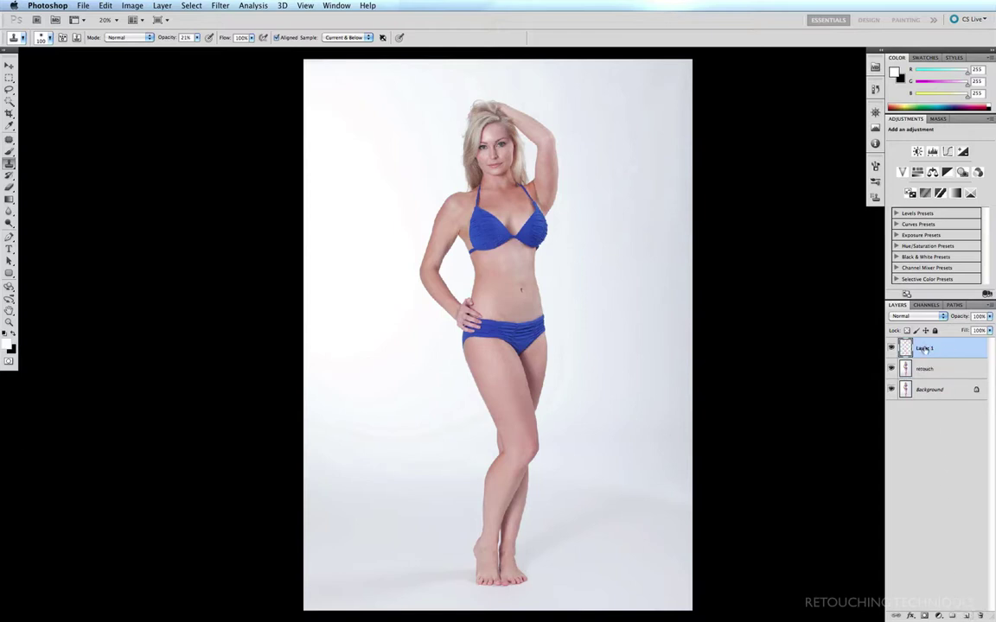
text(re)
text(in smooth)
key(Return)
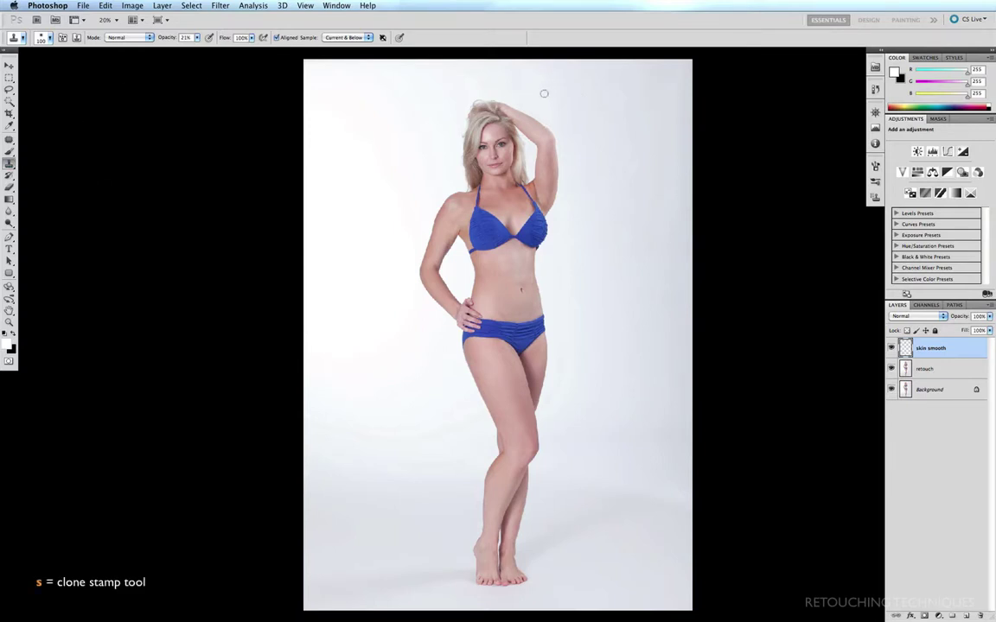
- Smooth the forehead by cloning nearby skin with a size 60 brush at 21% opacity, and compare before and after
key(super+space)
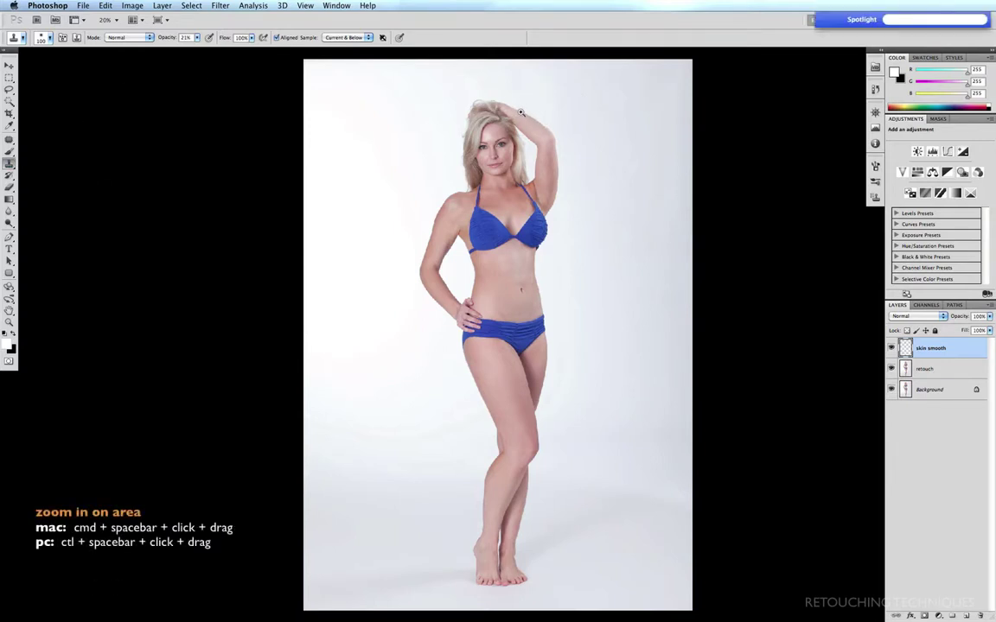
drag(520, 112, 458, 189)
drag(527, 210, 486, 163)
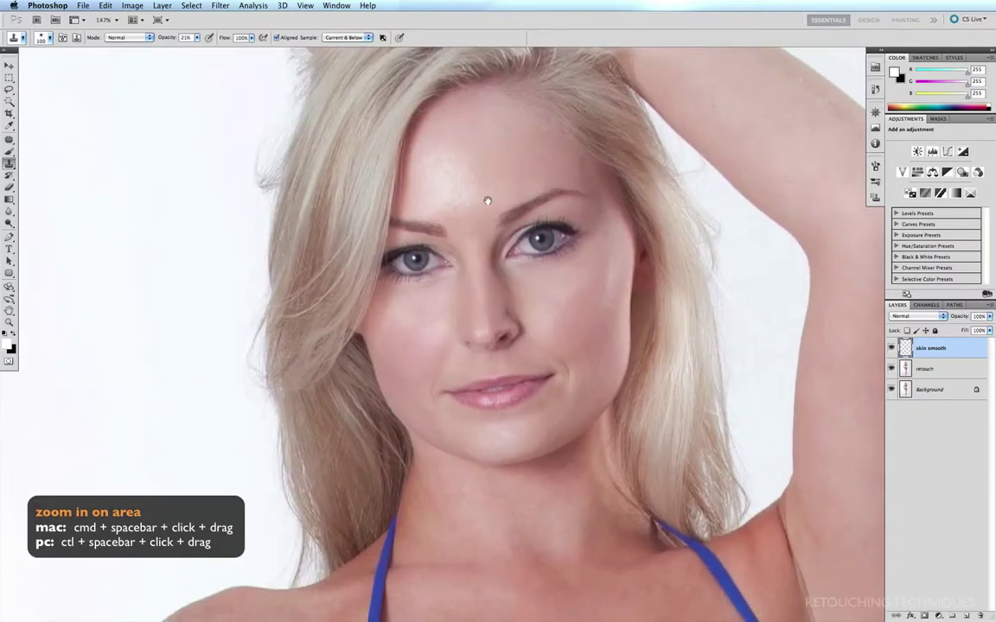
drag(487, 200, 453, 196)
drag(620, 105, 285, 490)
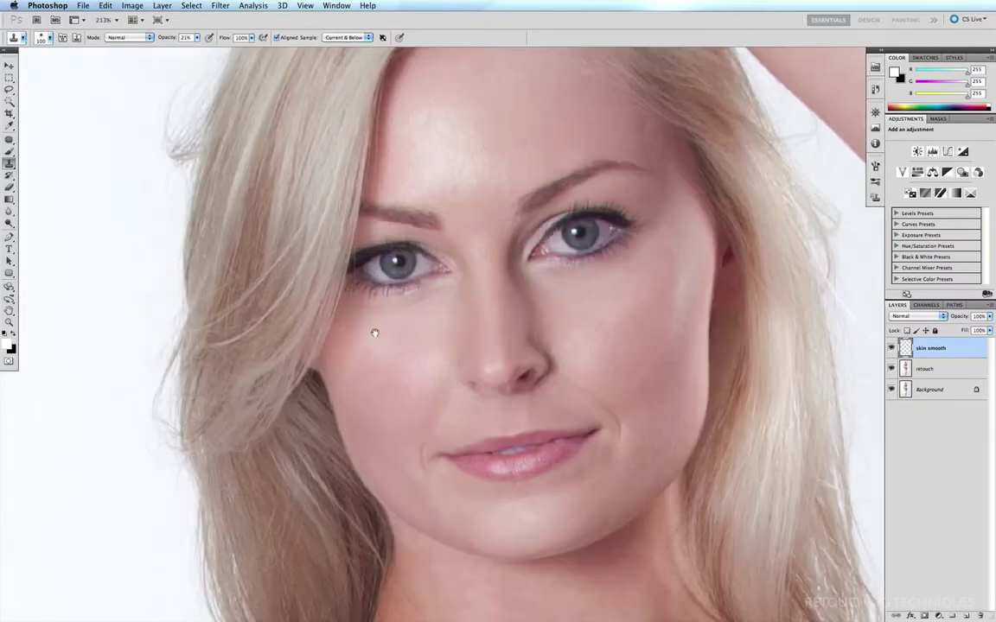
drag(380, 278, 337, 333)
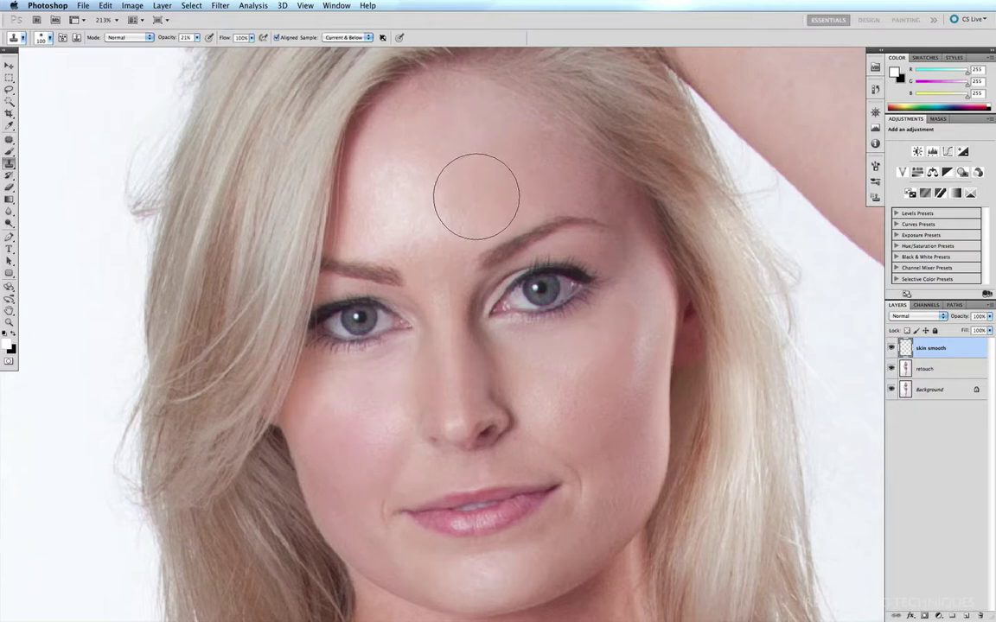
click(196, 39)
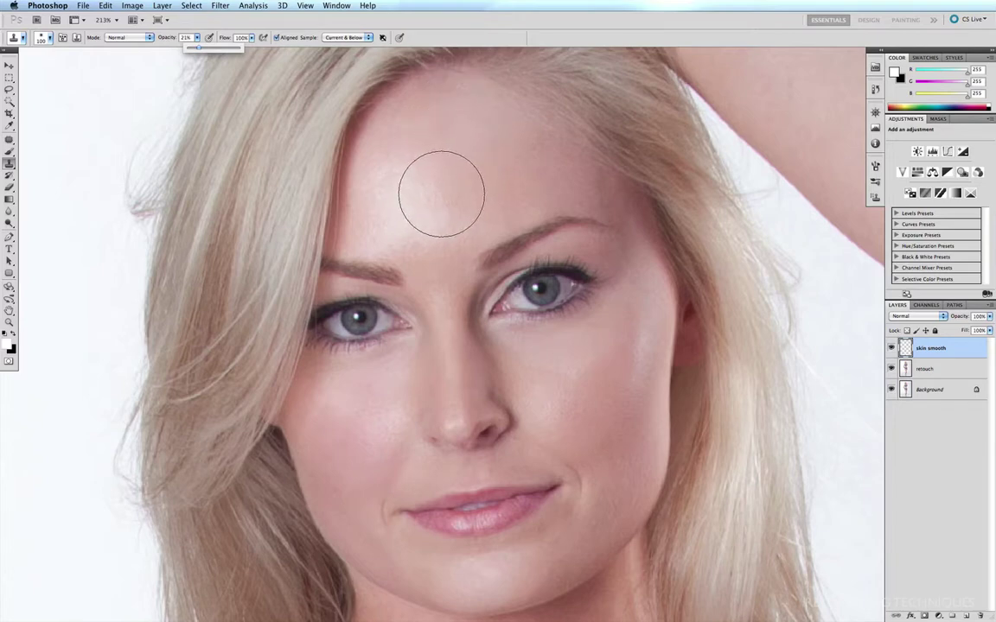
key(bracketleft)
key(bracketleft)
key(bracketleft)
key(bracketleft)
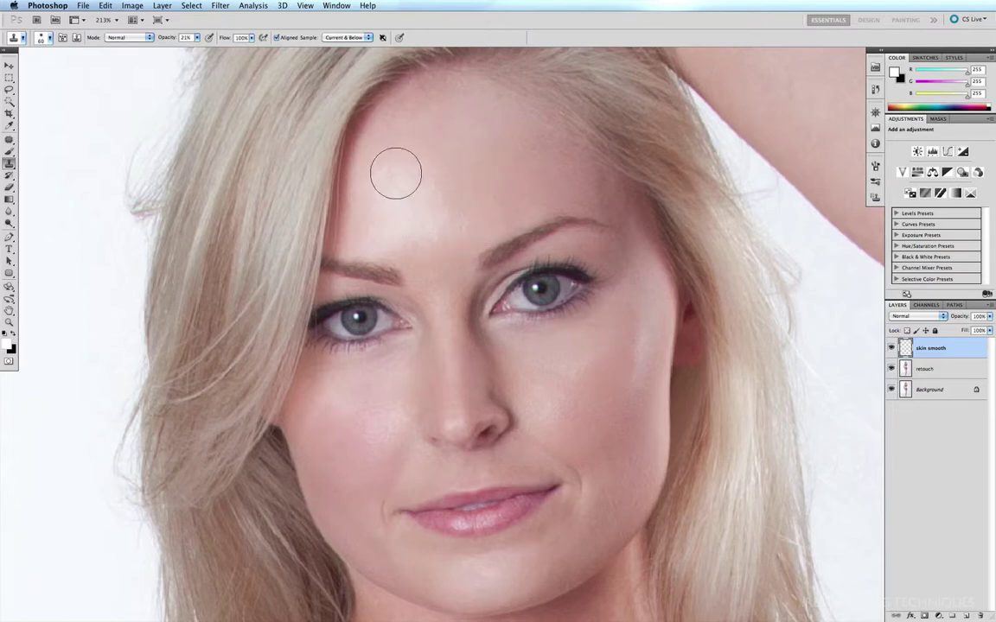
alt+click(379, 229)
click(542, 191)
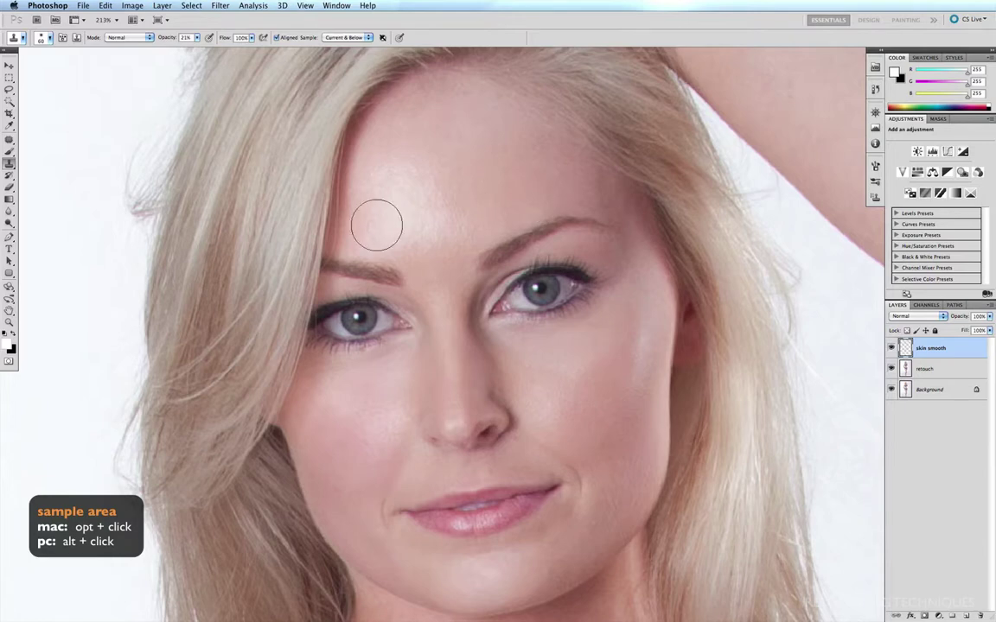
alt+click(482, 210)
click(389, 201)
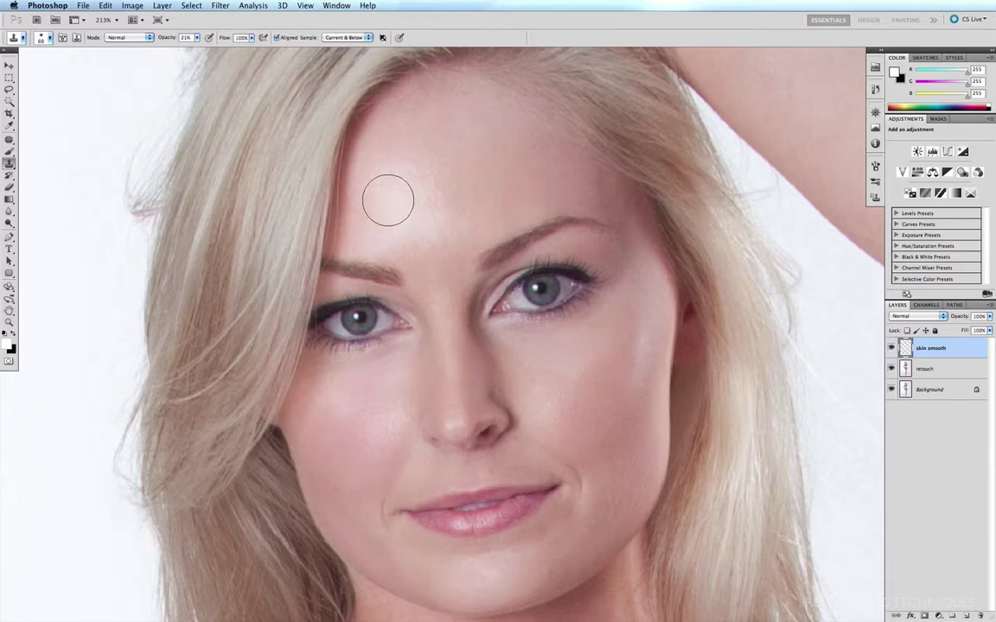
click(520, 166)
alt+click(403, 158)
click(891, 348)
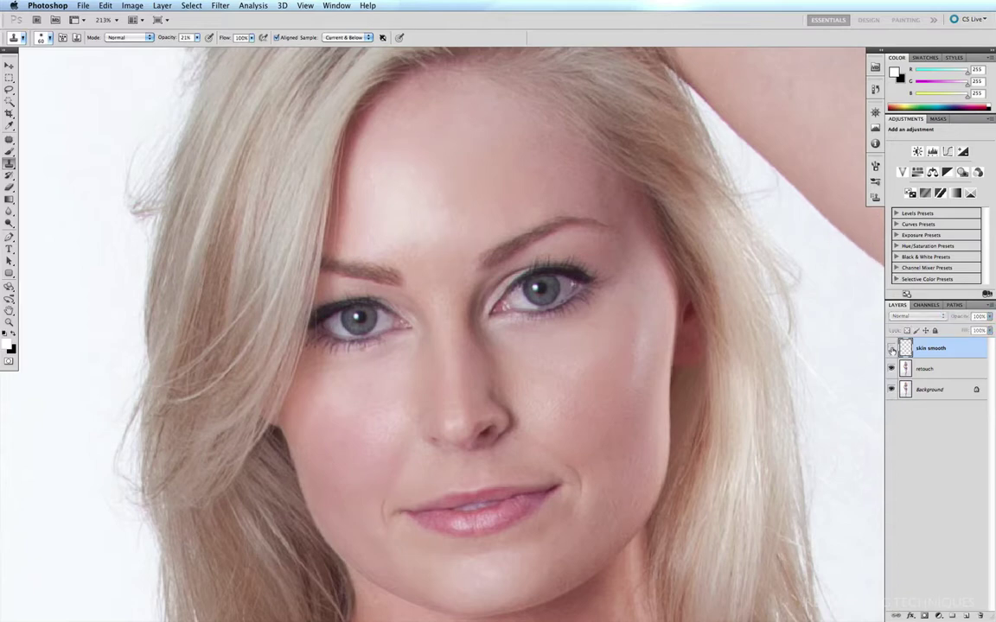
click(891, 348)
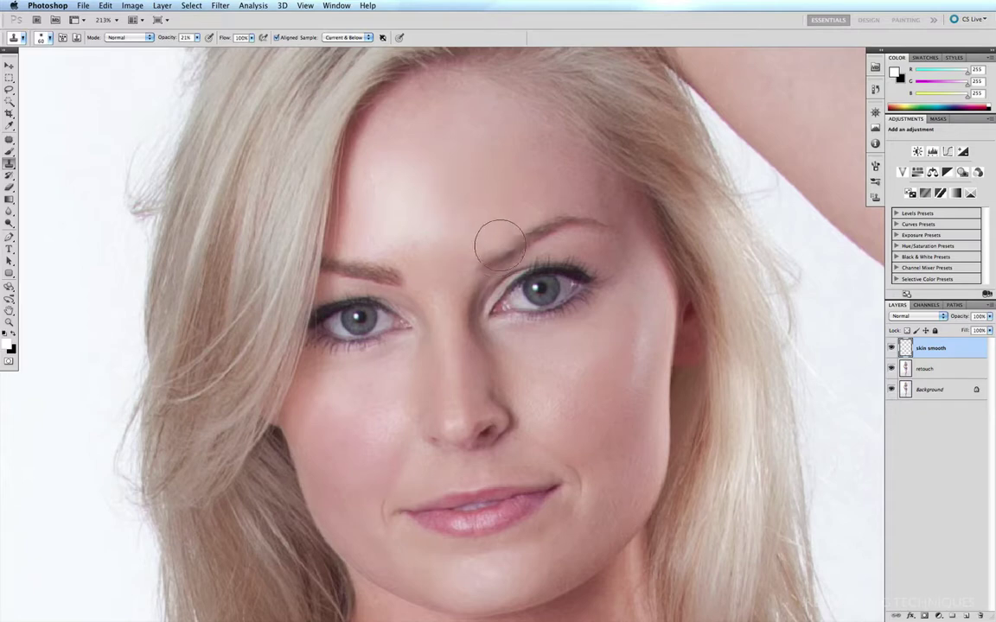
- Clone forehead skin over the area between the eyebrows with a smaller Clone Stamp brush
key([)
key([)
key([)
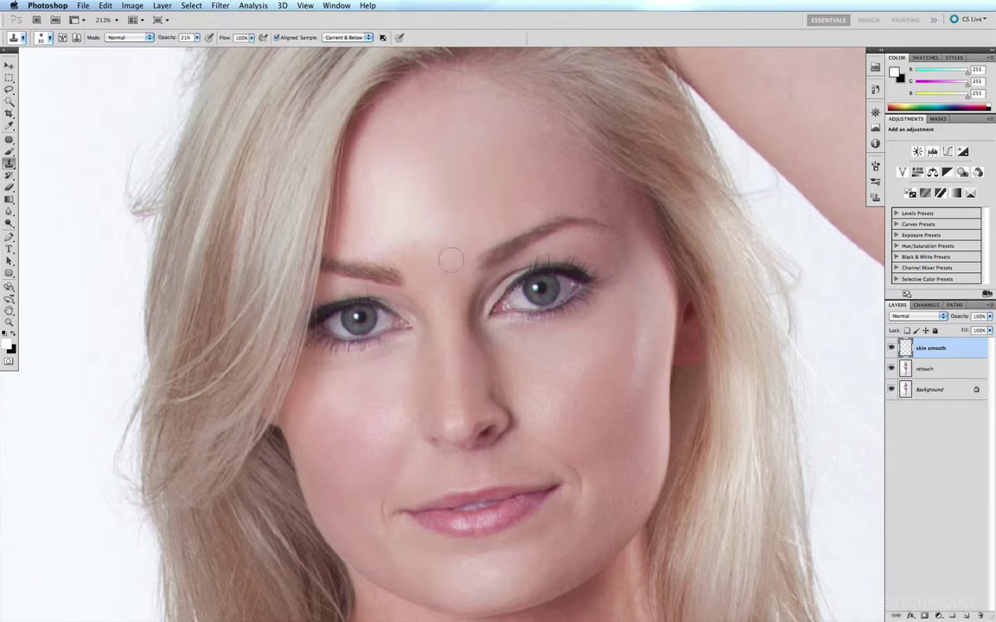
alt+click(460, 207)
click(444, 276)
click(431, 275)
click(435, 265)
click(446, 261)
- Smooth the bright patch on the outer cheek beside the ear with a larger brush, cloning from the inner cheek
key(bracketright)
key(bracketright)
key(bracketright)
click(631, 370)
alt+click(540, 385)
click(615, 409)
alt+click(553, 365)
mouse_move(625, 386)
mouse_down()
mouse_move(633, 388)
mouse_move(551, 384)
mouse_move(627, 397)
mouse_move(545, 393)
mouse_move(547, 404)
mouse_move(562, 362)
mouse_up()
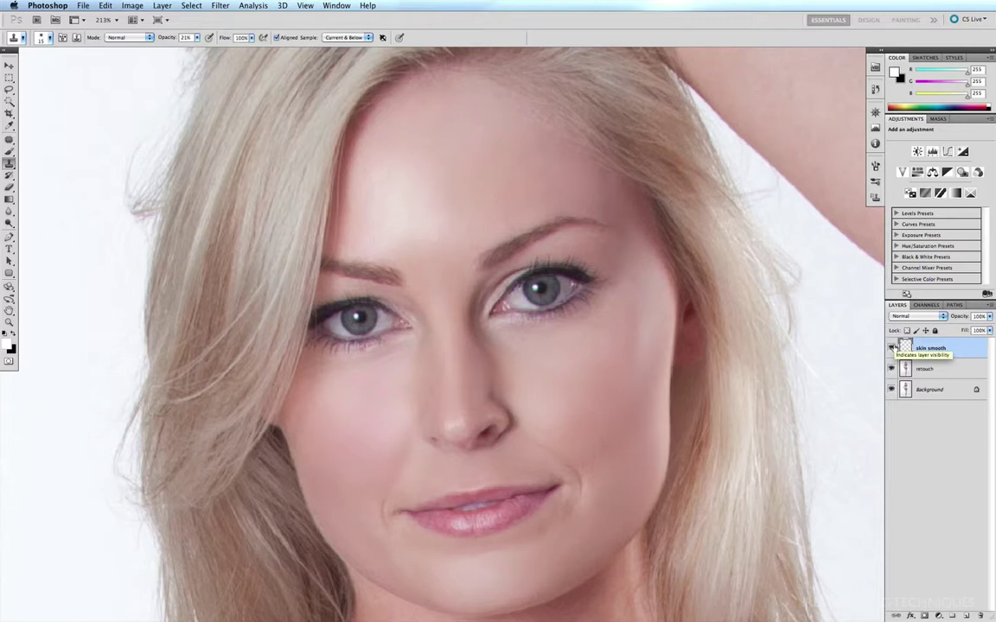
- Smooth the stomach below the navel by cloning adjacent clear skin with a size 125 brush
key(super+0)
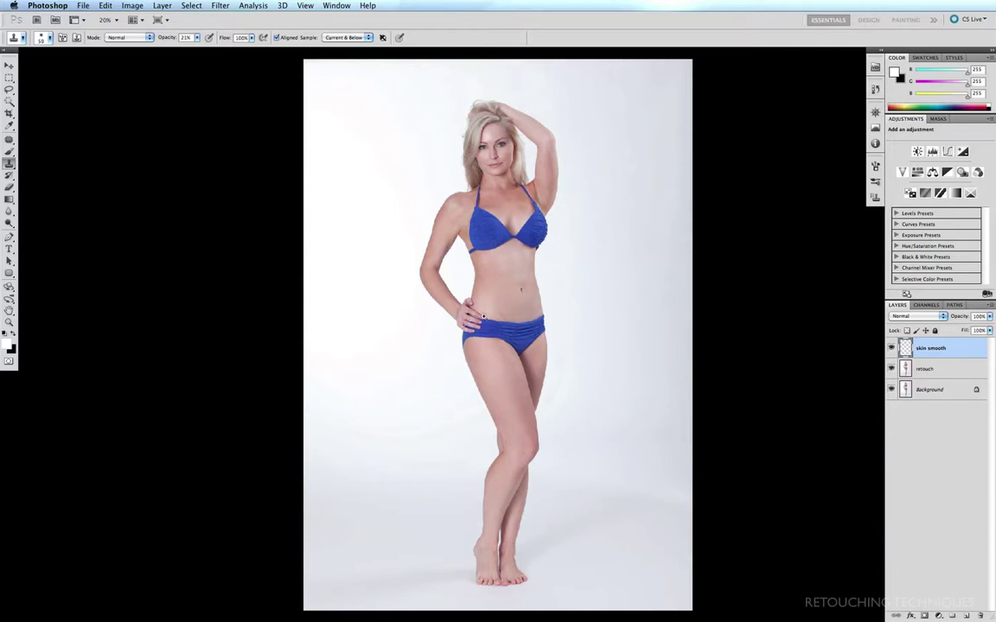
drag(483, 317, 441, 350)
drag(591, 307, 465, 347)
drag(720, 184, 316, 519)
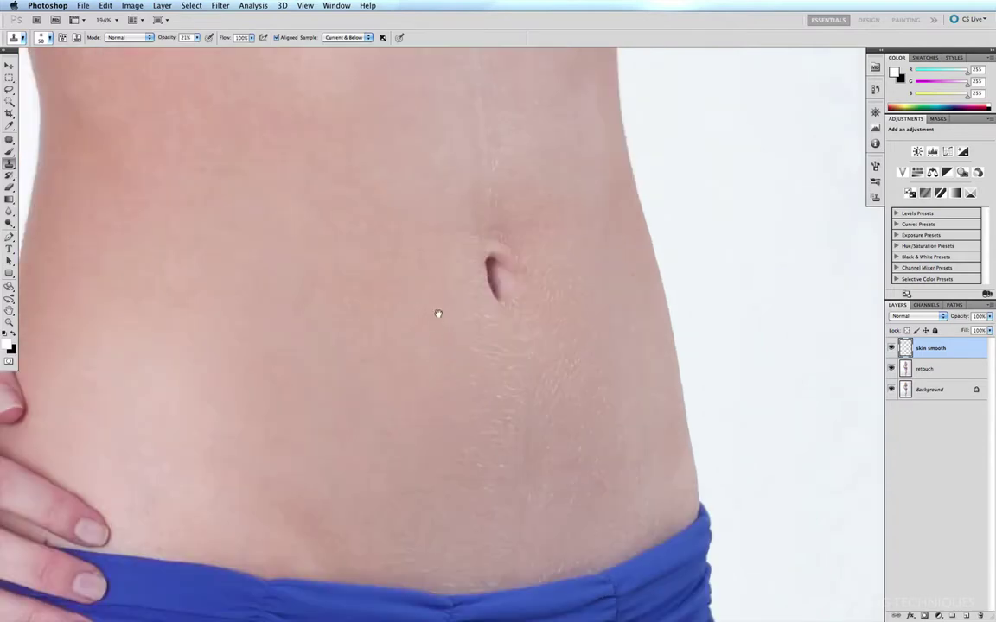
drag(438, 314, 450, 216)
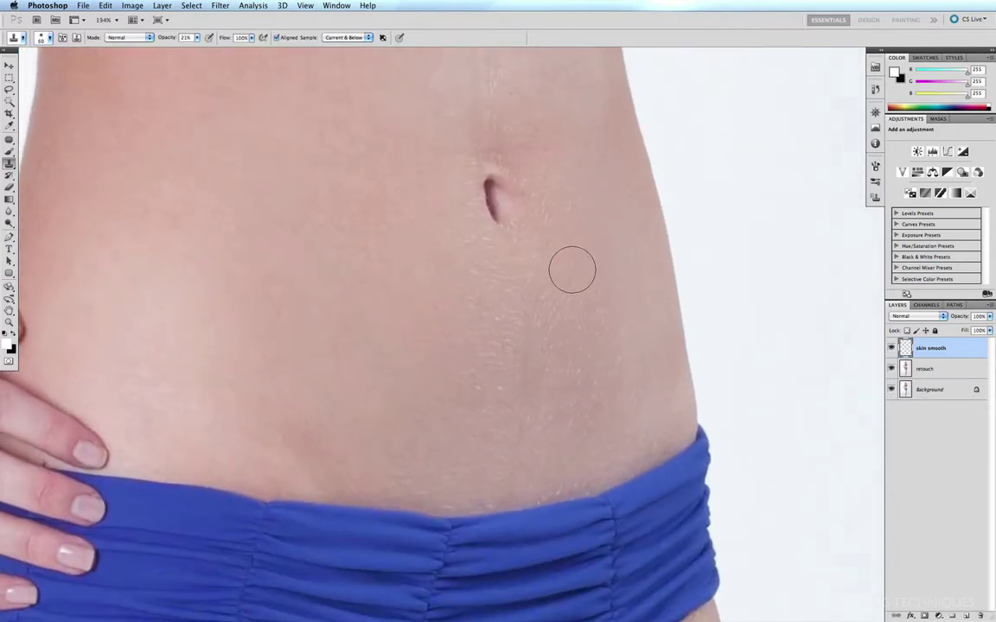
key(bracketright)
key(bracketright)
key(bracketright)
key(bracketright)
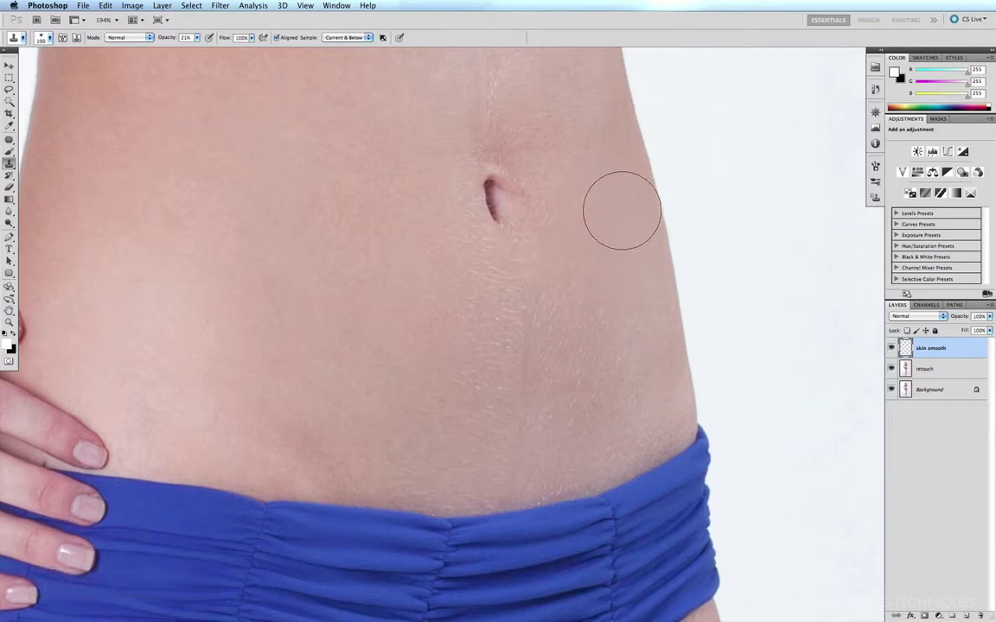
key(bracketright)
alt+click(594, 273)
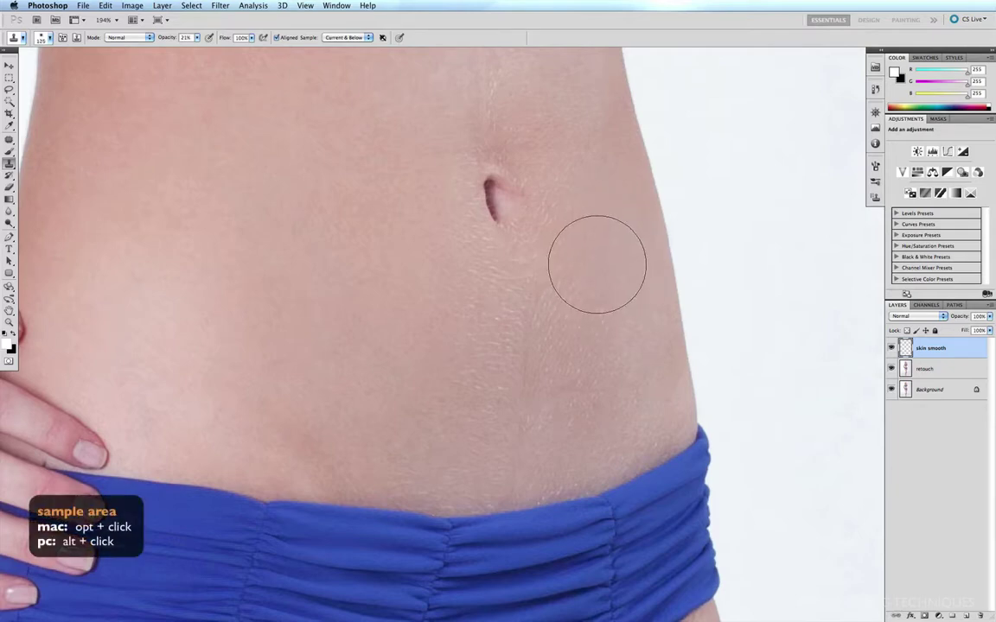
alt+click(600, 264)
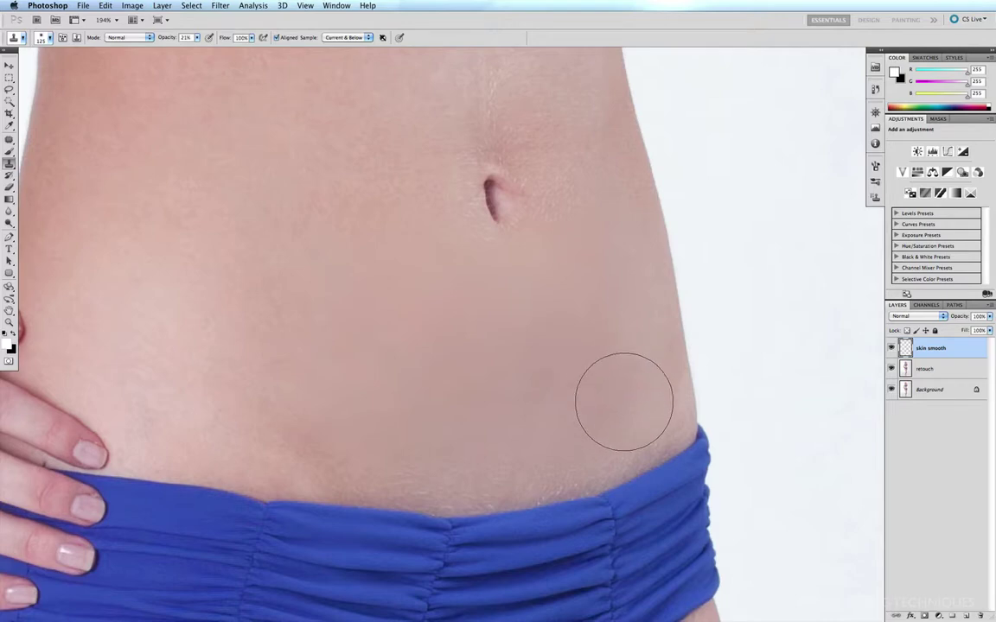
- Smooth the lower stomach near the hip and waistband with a size 50 Clone Stamp brush, resampling clear skin near the hip
key(bracketleft)
key(bracketleft)
key(bracketleft)
key(bracketleft)
key(bracketleft)
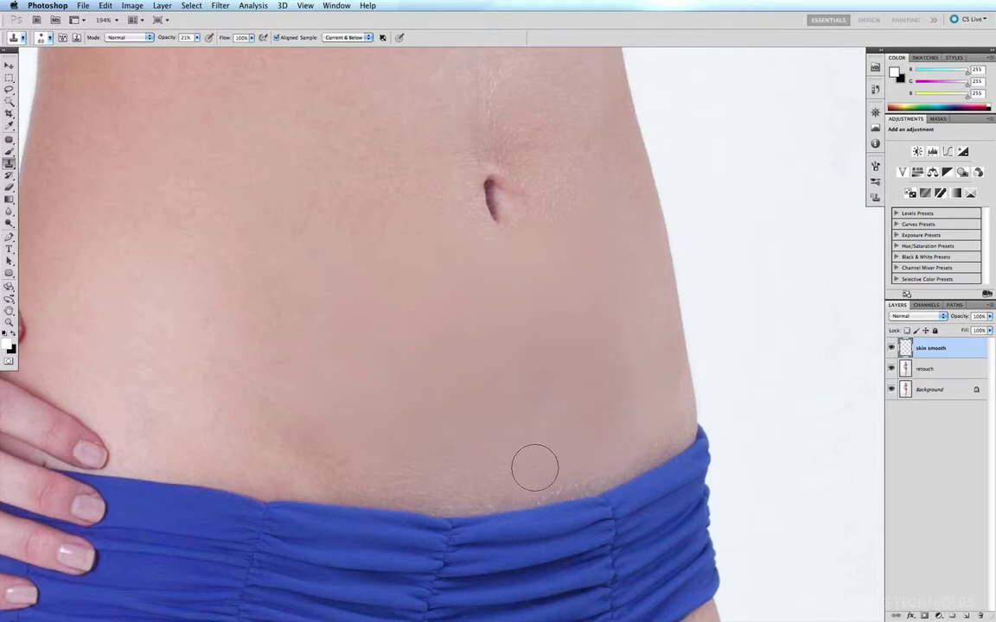
key(bracketleft)
mouse_move(521, 482)
mouse_down()
mouse_move(520, 464)
mouse_move(510, 486)
mouse_move(615, 461)
mouse_move(512, 486)
mouse_up()
mouse_move(543, 450)
mouse_down()
mouse_move(650, 437)
mouse_move(587, 467)
mouse_up()
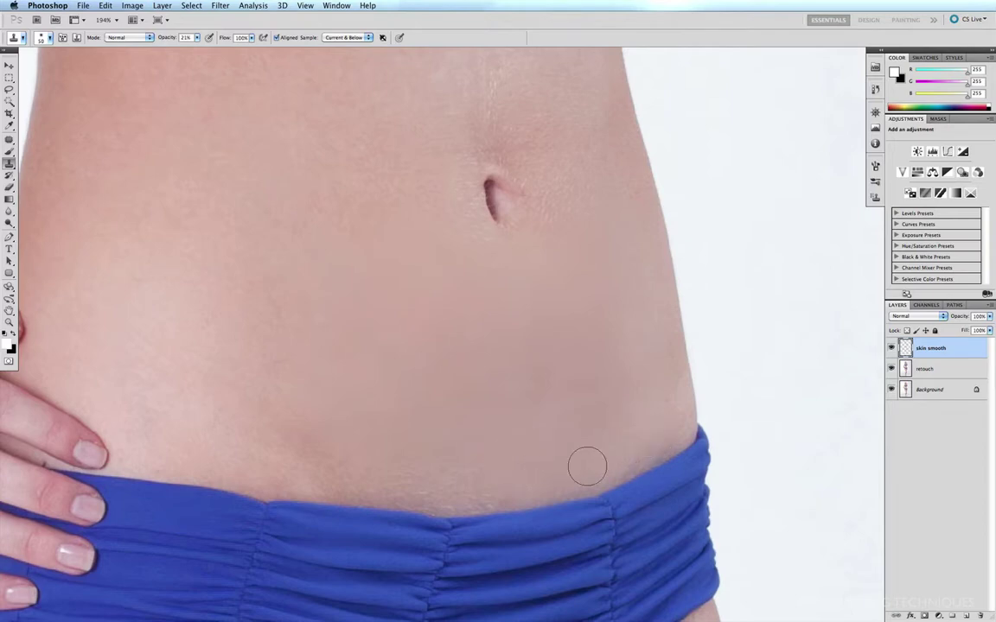
click(653, 435)
drag(654, 397, 566, 431)
alt+click(648, 400)
drag(652, 394, 533, 418)
alt+click(645, 397)
drag(619, 411, 417, 423)
- Clone out the fine hairs above the middle of the waistband, finishing with a size 30 brush, and compare before and after
alt+click(449, 448)
mouse_move(460, 460)
mouse_down()
mouse_move(420, 442)
mouse_move(516, 450)
mouse_up()
drag(401, 449, 525, 462)
drag(387, 462, 514, 466)
key(bracketleft)
drag(459, 500, 486, 488)
click(891, 349)
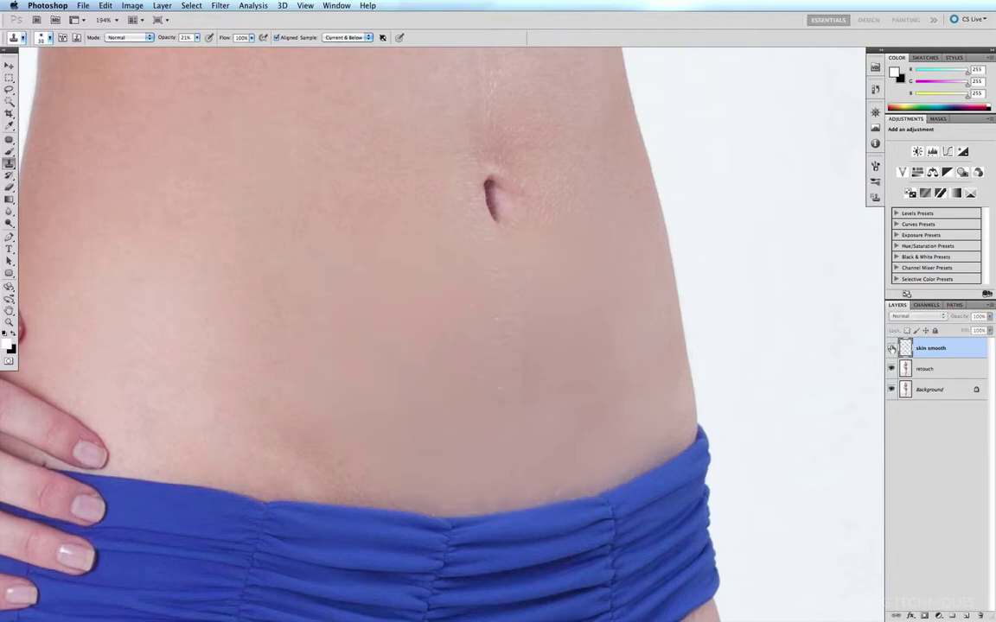
click(890, 348)
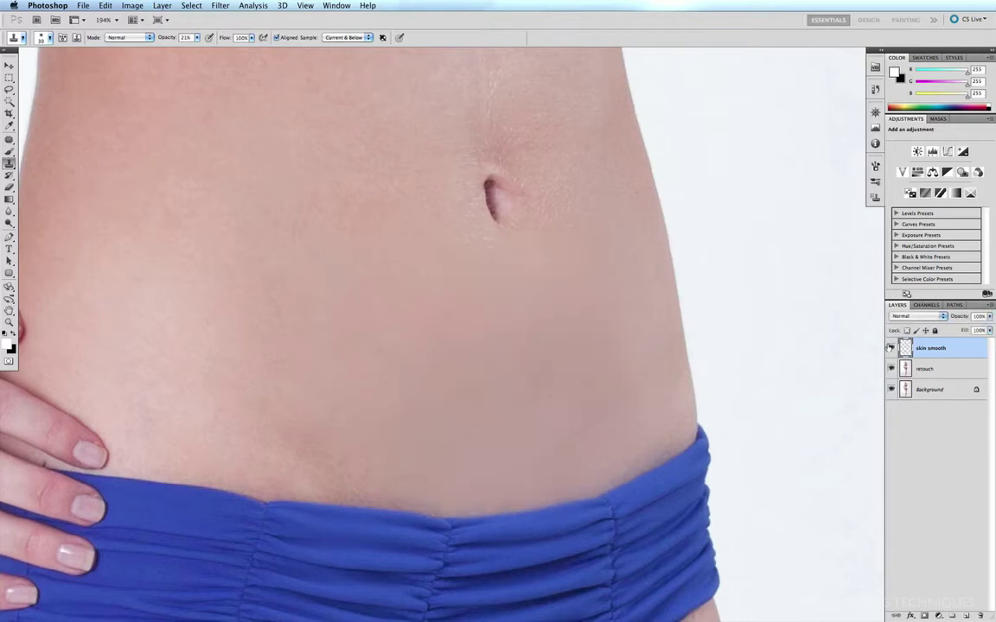
- Check the waistband edge and erase the cloned skin spilling onto the blue fabric with the Eraser at 100% opacity
drag(672, 426, 427, 545)
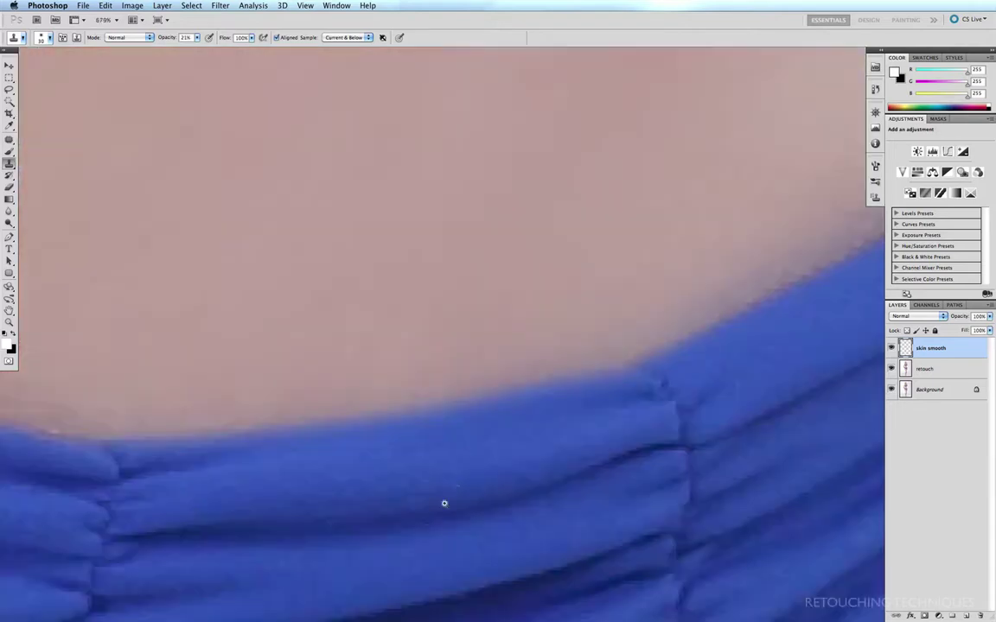
drag(489, 428, 478, 349)
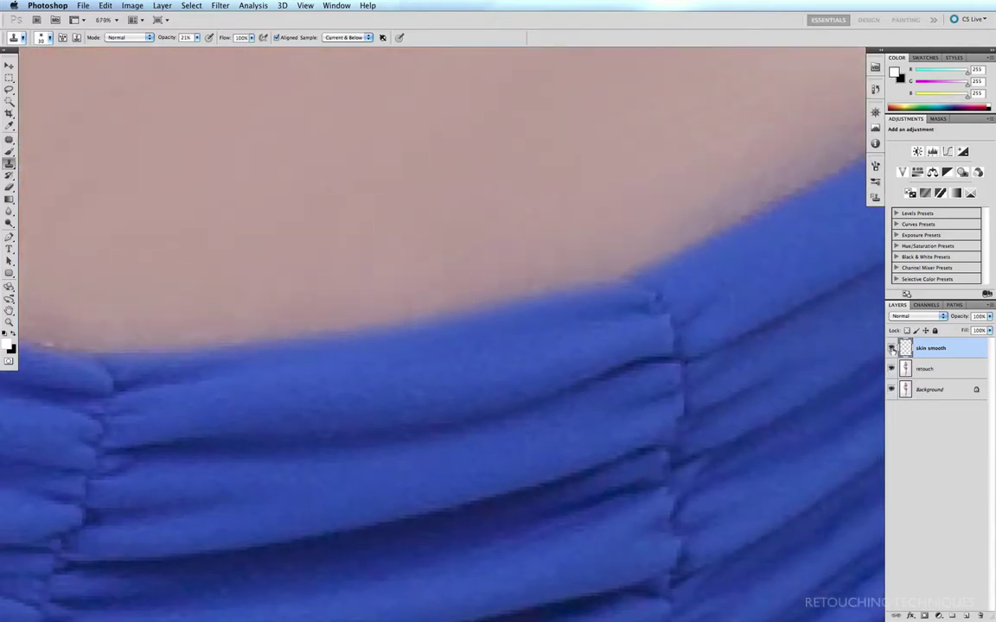
click(892, 348)
click(892, 347)
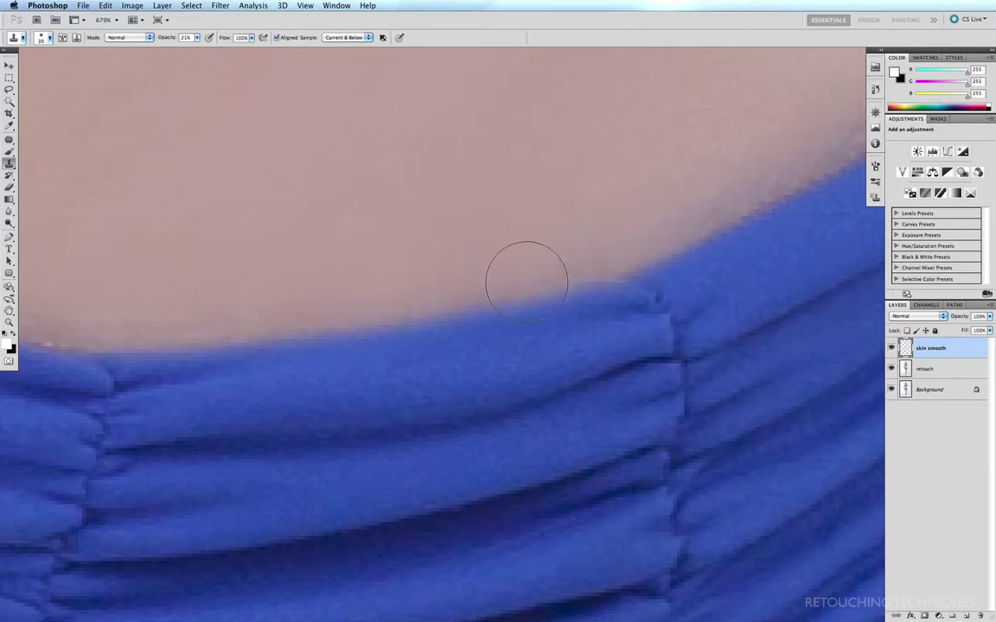
key(e)
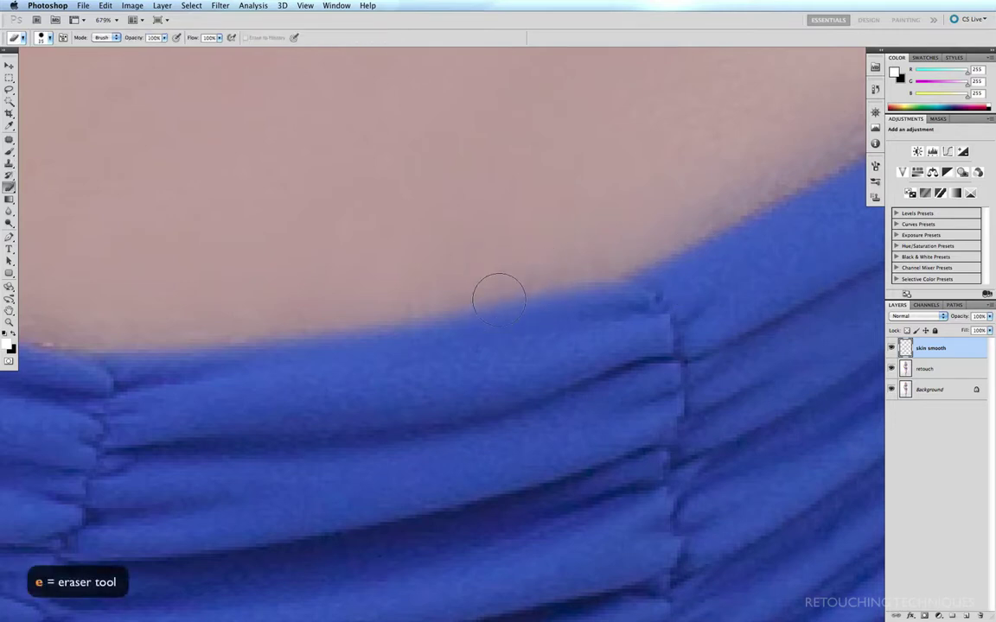
drag(472, 327, 538, 307)
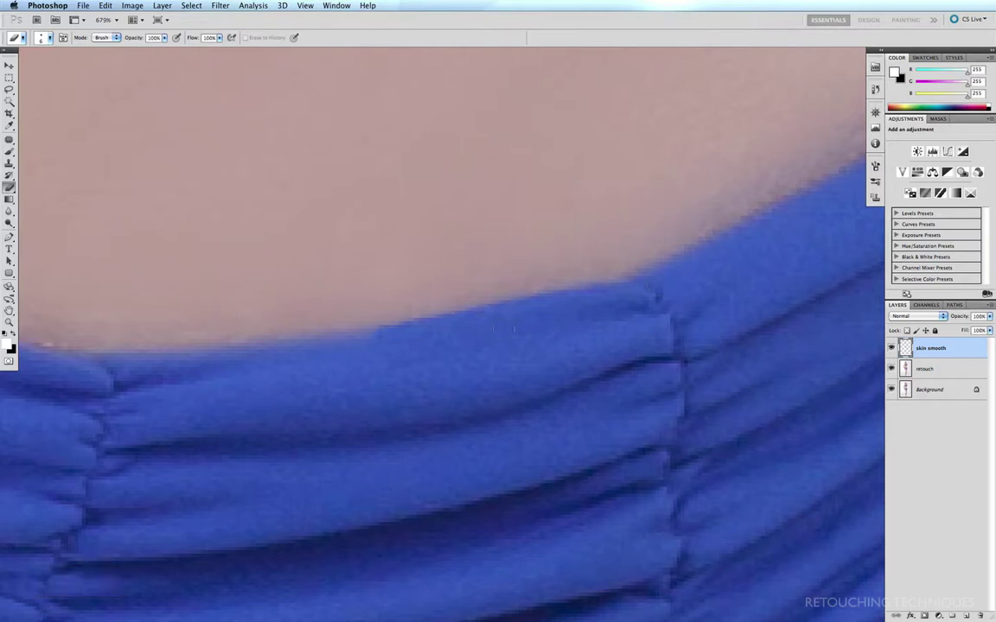
drag(345, 325, 164, 341)
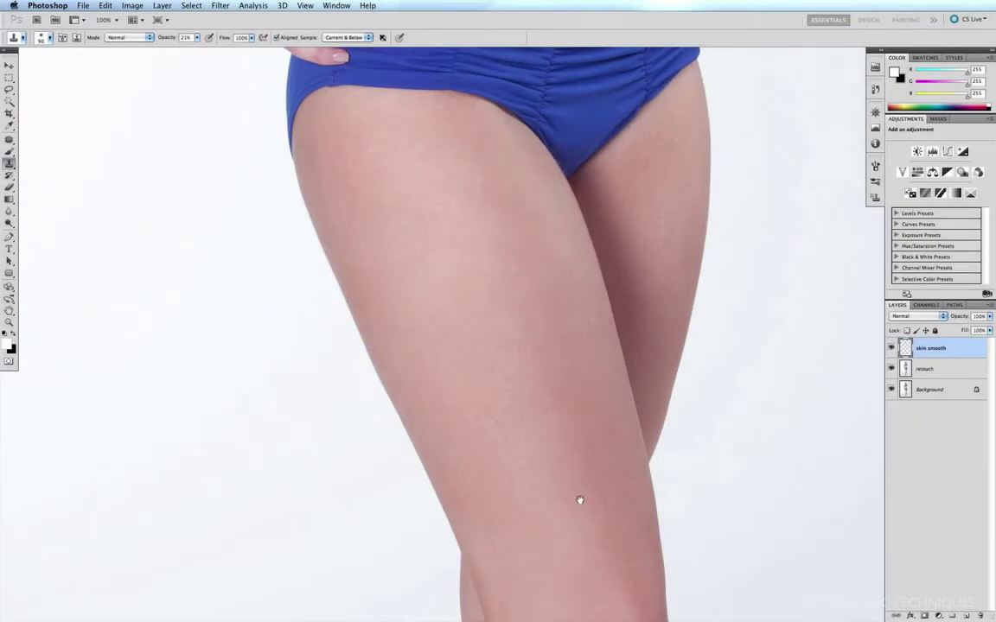
- Smooth the outer and middle upper thigh with a size 200 Clone Stamp brush, sampling adjacent clear skin
scroll(579, 499, down, 10)
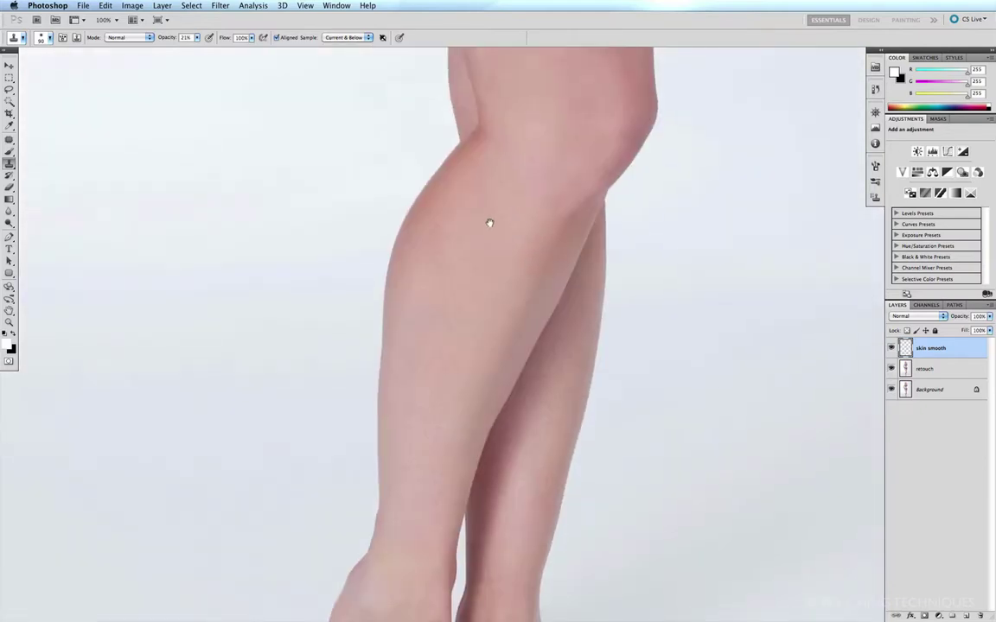
scroll(533, 140, up, 12)
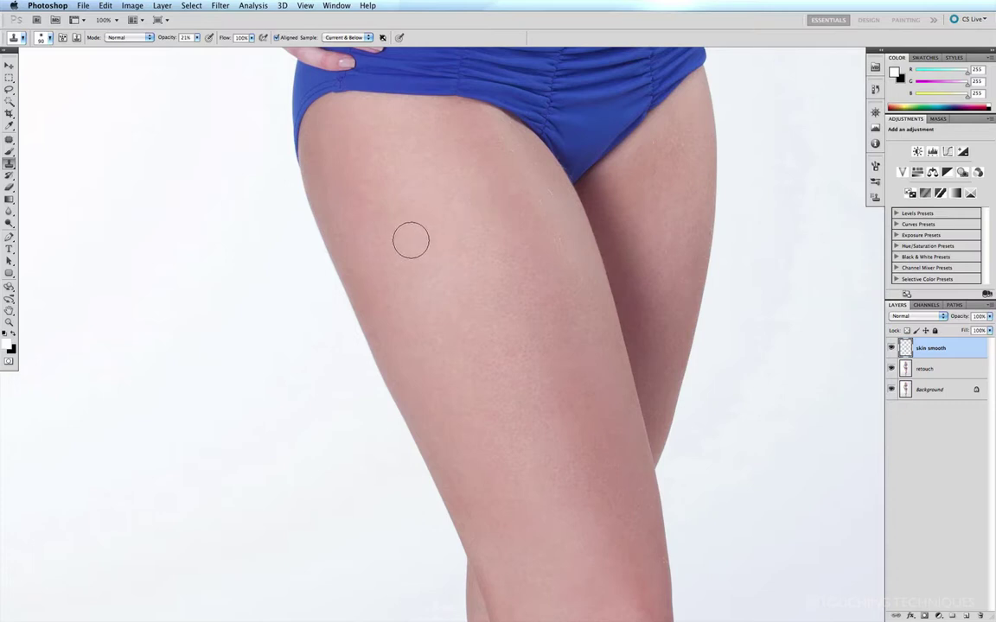
key(bracketright)
key(bracketright)
key(bracketright)
key(bracketright)
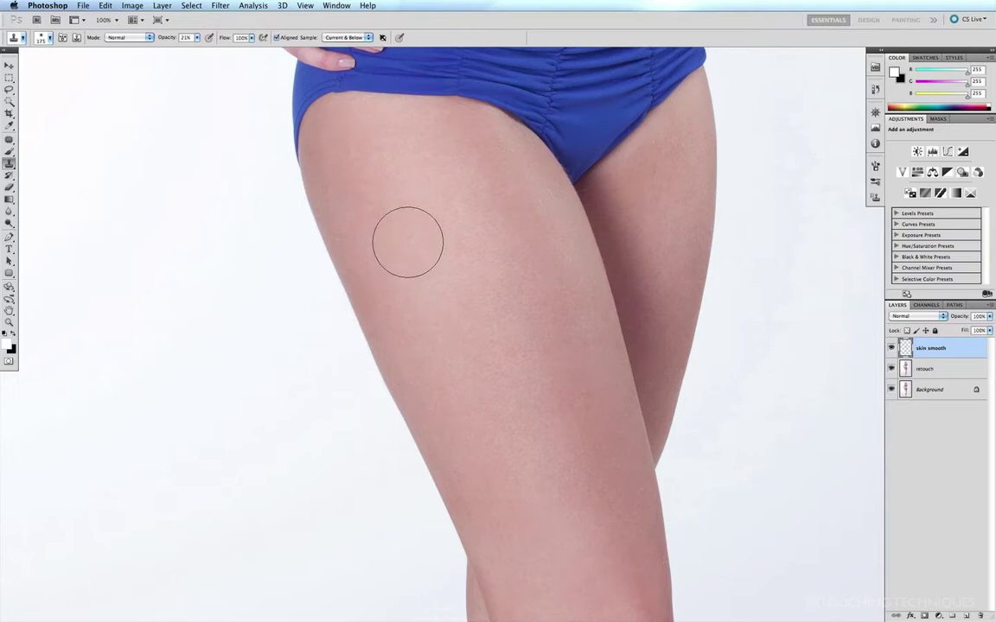
key(bracketright)
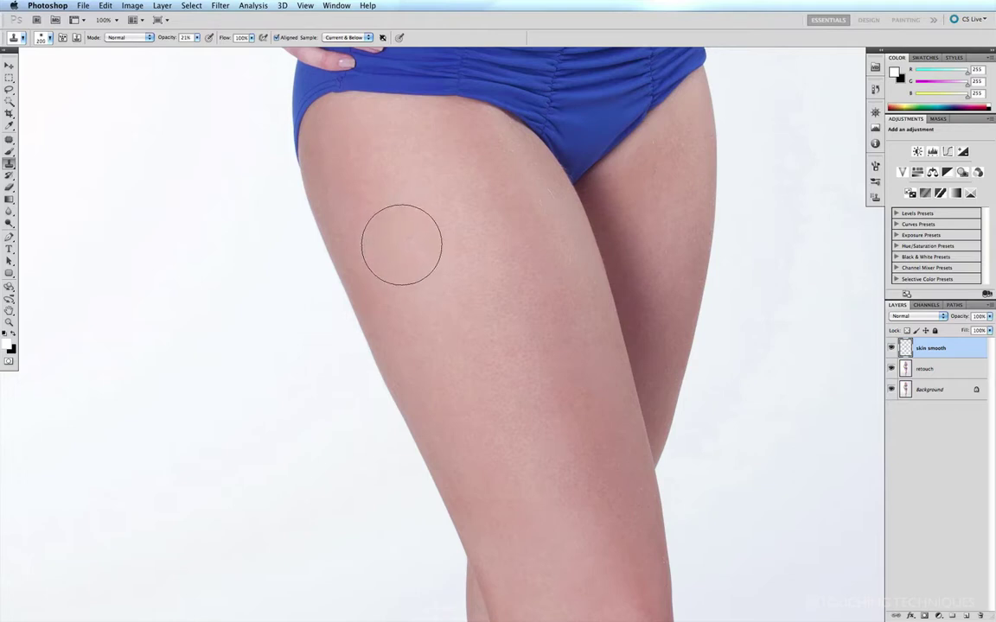
alt+click(368, 186)
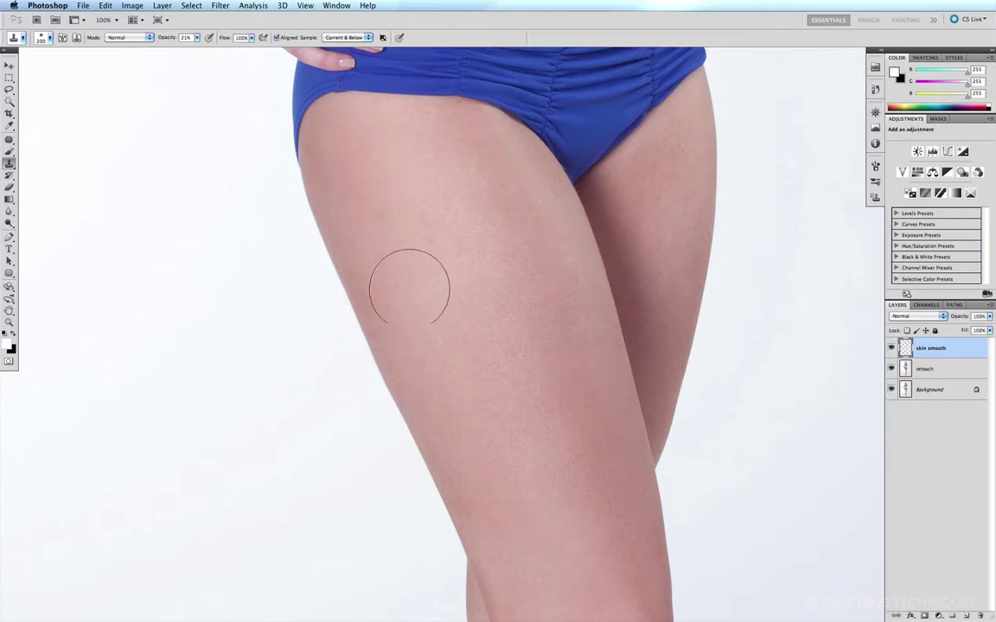
alt+click(398, 177)
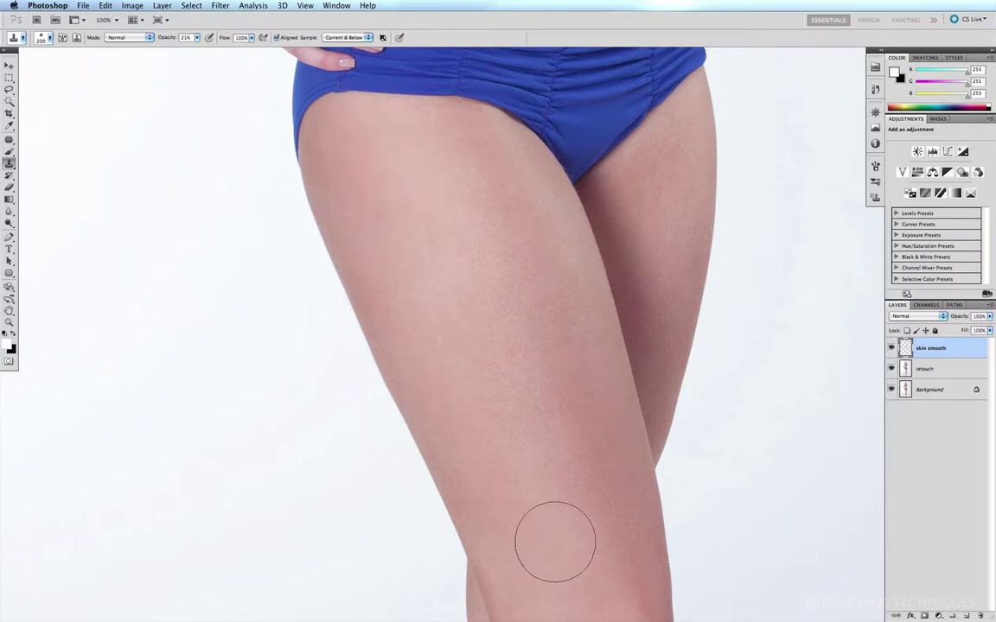
alt+click(468, 249)
alt+click(457, 171)
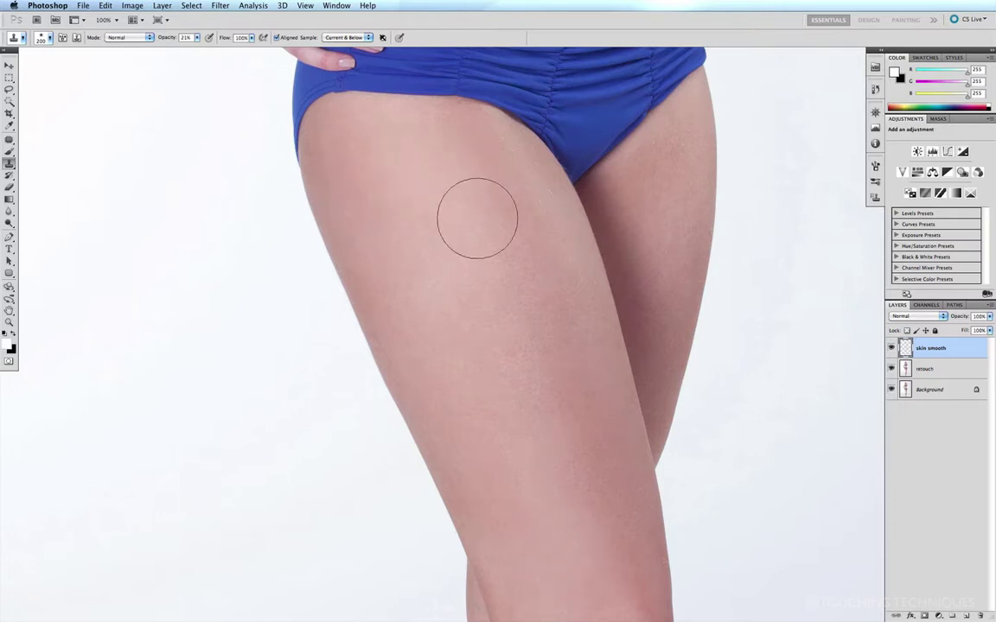
- Clone clear skin over the inner front of the thigh, from below the bikini edge towards the knee, undoing the blue fabric spill
alt+click(494, 182)
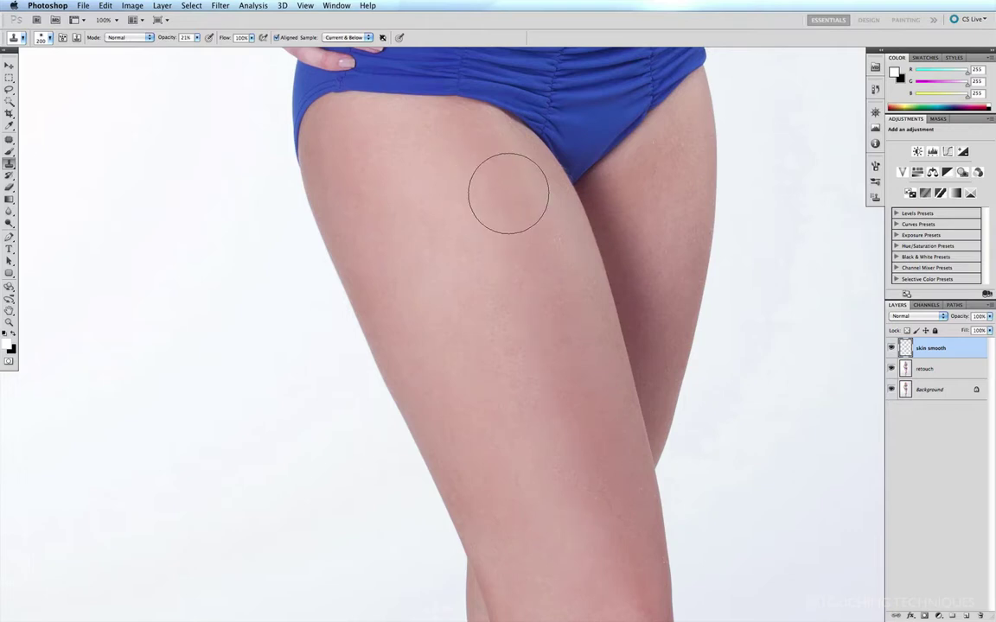
alt+click(507, 193)
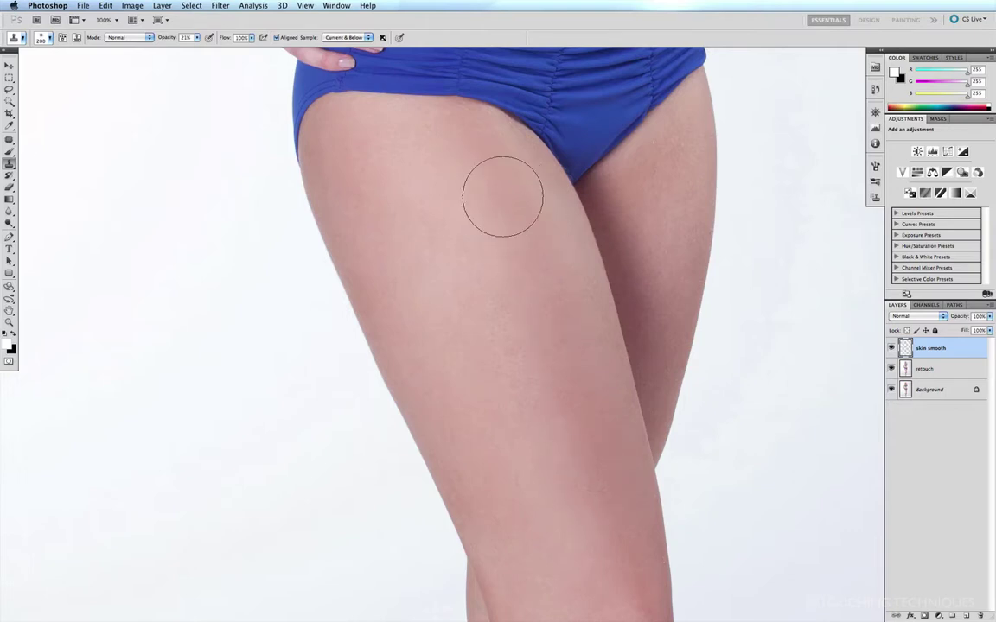
alt+click(510, 200)
mouse_move(525, 242)
mouse_down()
mouse_move(513, 330)
mouse_move(511, 188)
mouse_up()
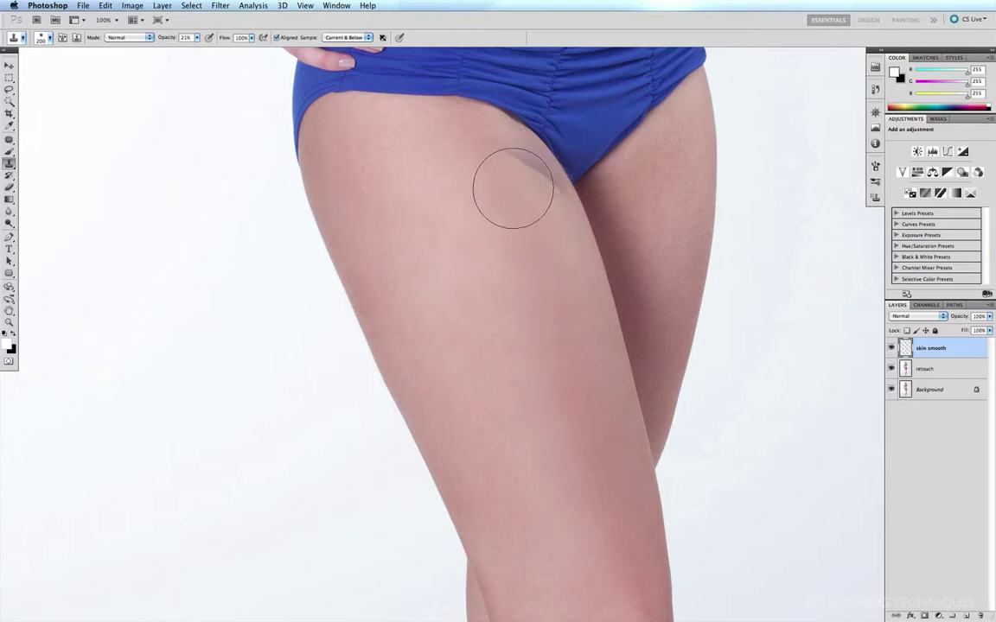
alt+click(510, 193)
alt+click(511, 193)
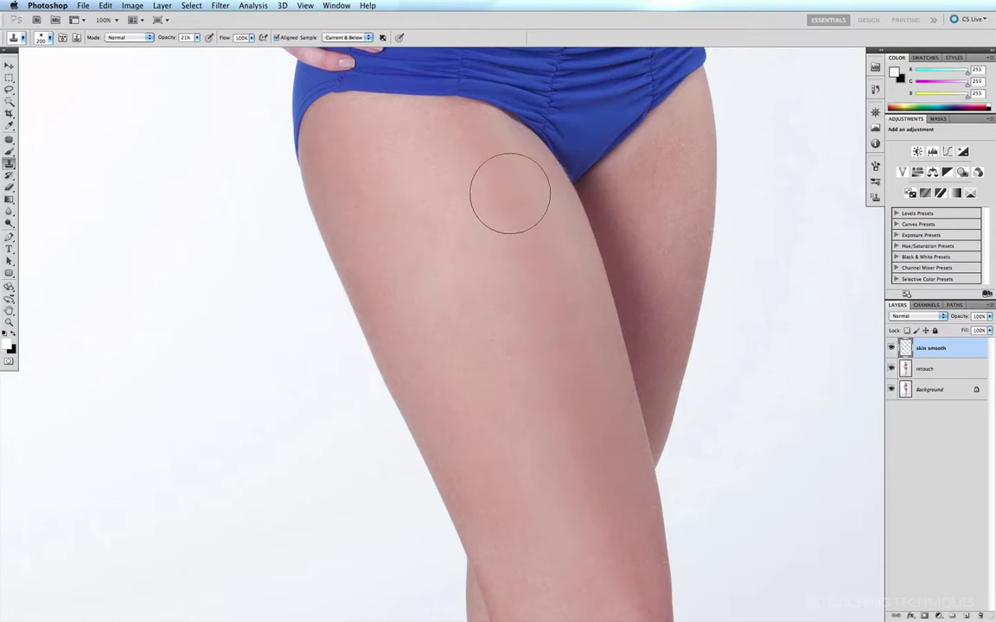
mouse_move(533, 309)
mouse_down()
mouse_move(598, 492)
mouse_move(568, 420)
mouse_up()
- Even out the top and centre of the front thigh by repeatedly resampling and cloning neighbouring skin
alt+click(439, 178)
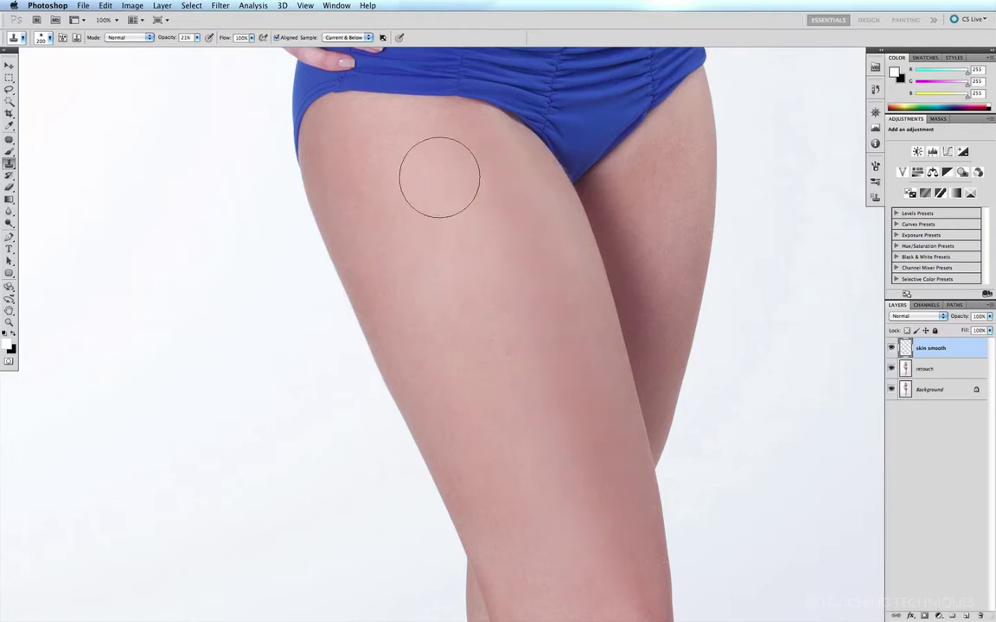
alt+click(482, 344)
drag(444, 189, 433, 213)
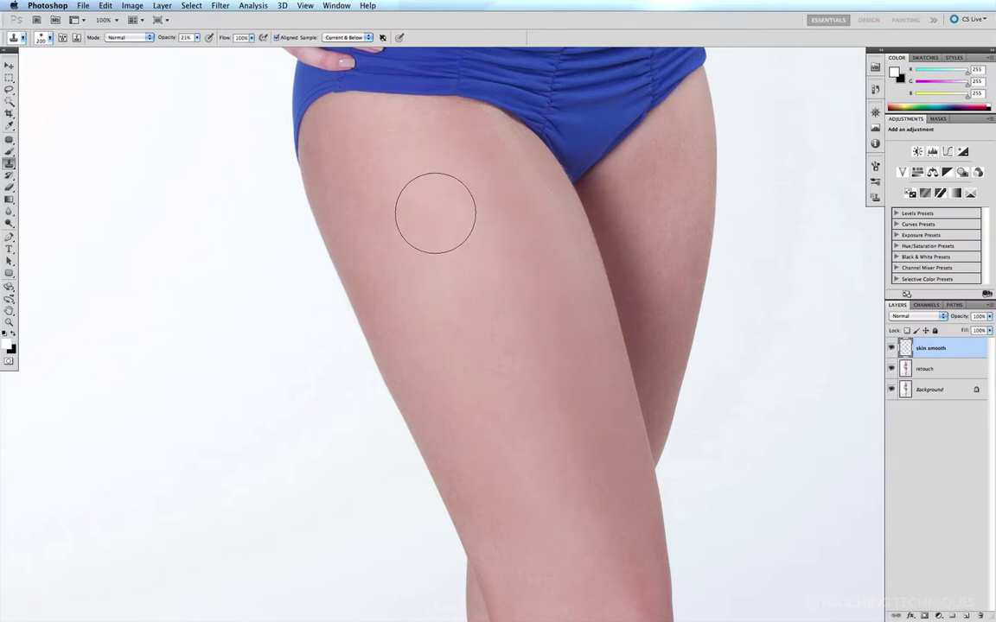
alt+click(435, 213)
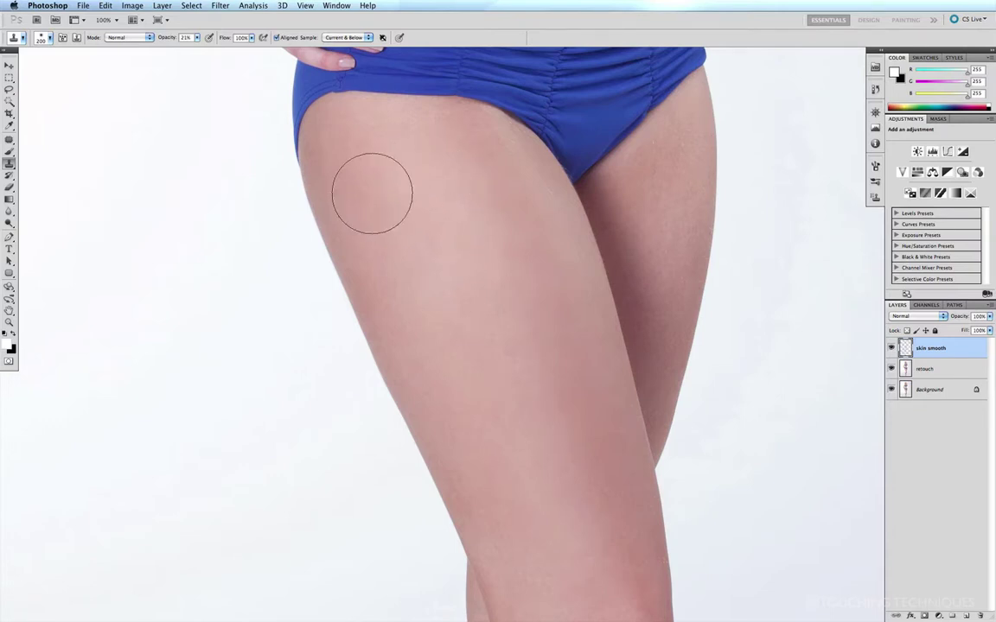
alt+click(353, 153)
alt+click(427, 222)
alt+click(384, 153)
alt+click(464, 182)
drag(429, 158, 472, 165)
drag(425, 234, 456, 269)
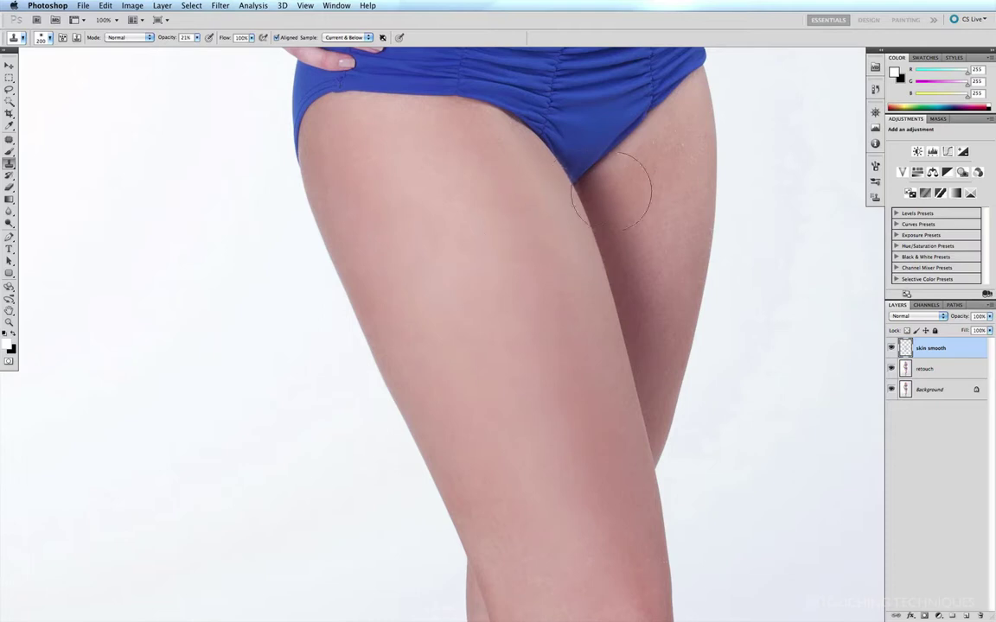
- Compare the thigh with and without the "skin smooth" layer, and blend the remaining uneven tones down its middle
click(890, 348)
click(890, 347)
alt+click(452, 229)
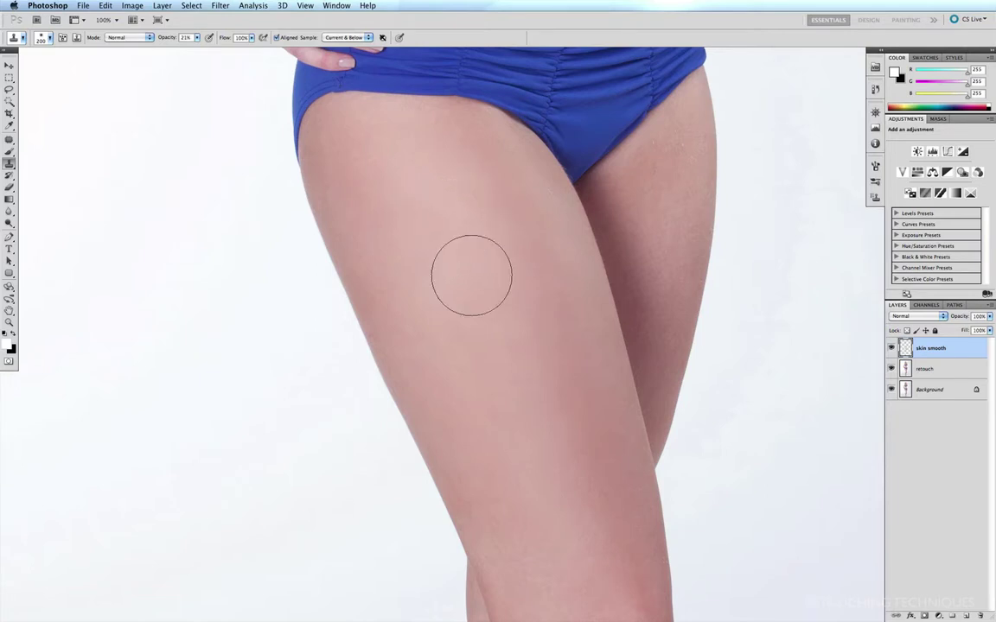
click(471, 243)
click(469, 251)
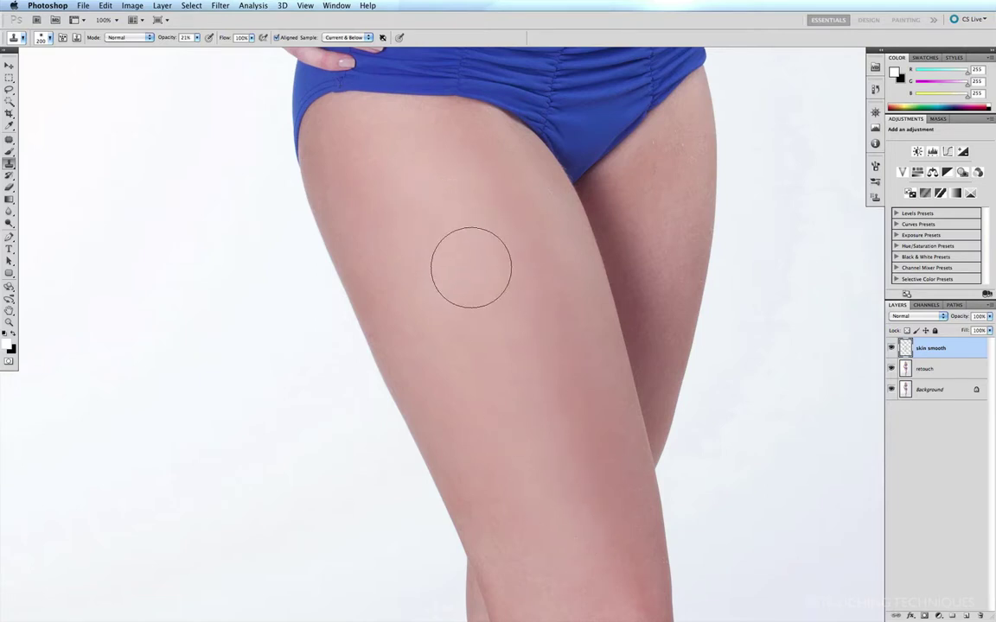
alt+click(466, 269)
drag(457, 246, 553, 446)
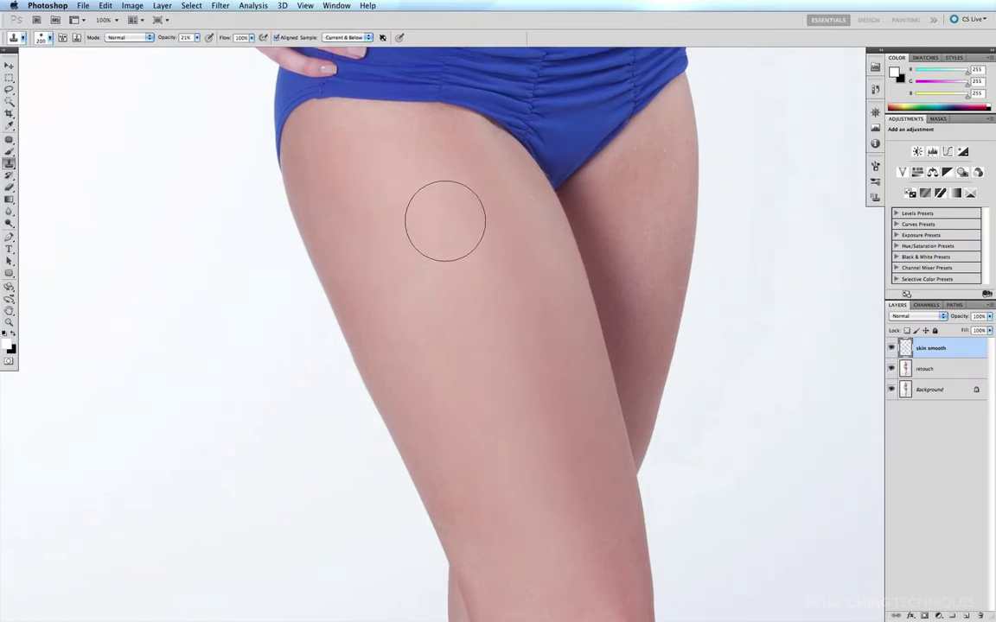
- Reduce the Clone Stamp brush to size 150 and smooth the outer thigh from the hip down to mid-thigh
key(space)
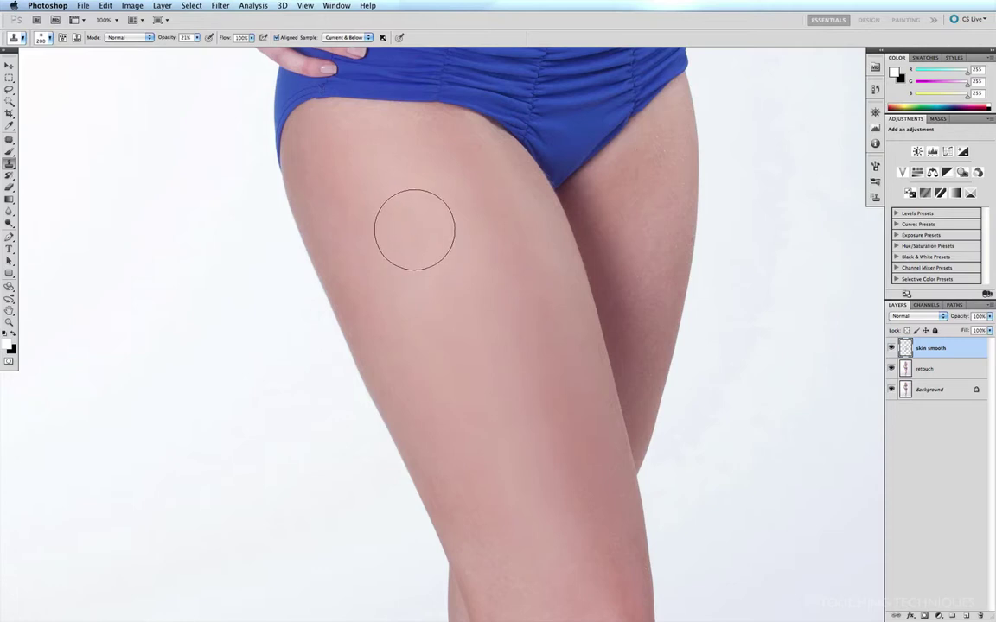
key(bracketleft)
key(bracketleft)
key(bracketleft)
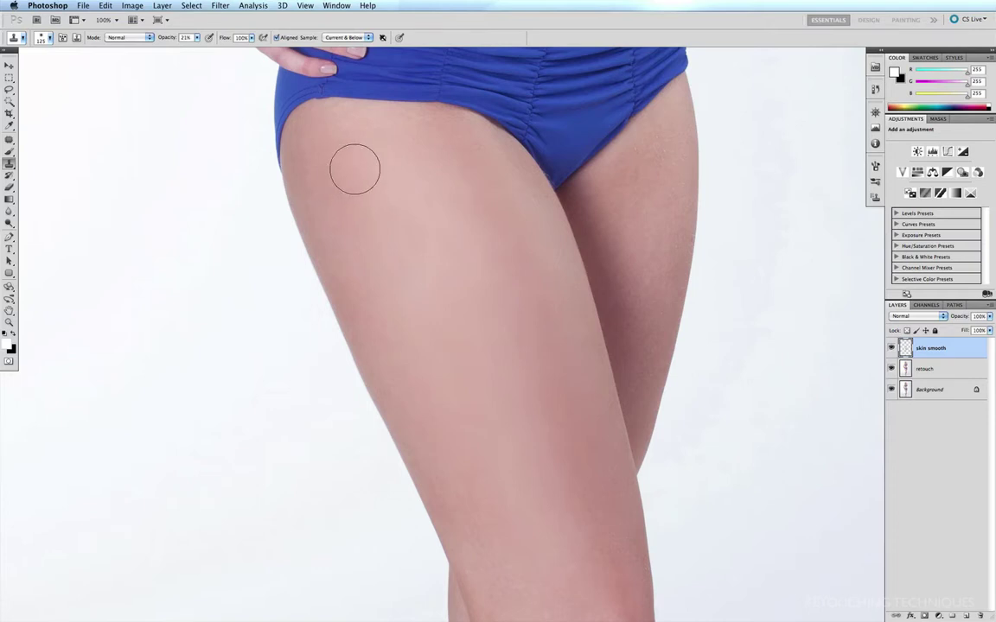
key(bracketright)
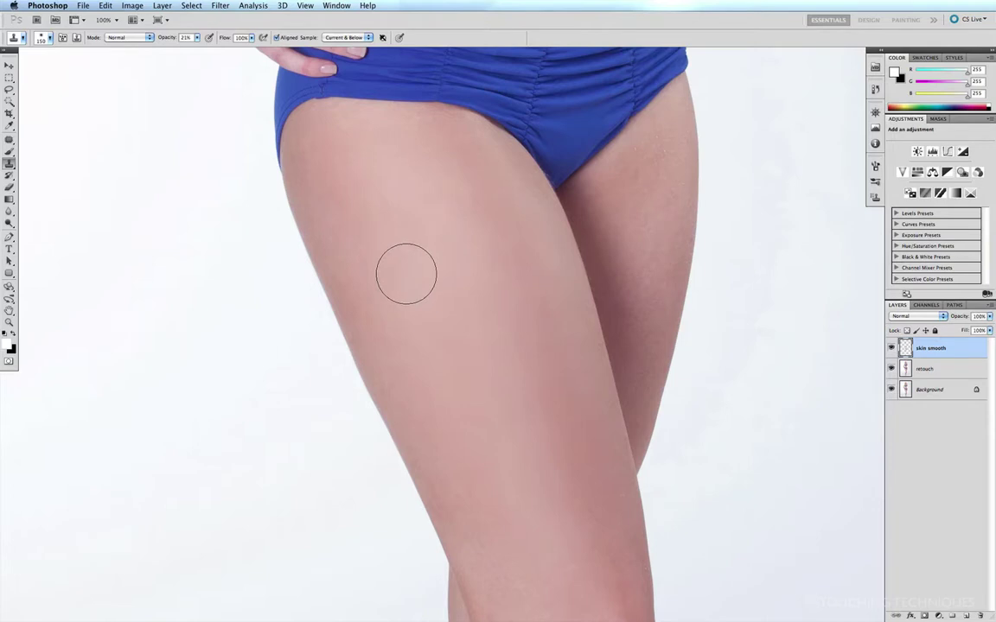
alt+click(366, 244)
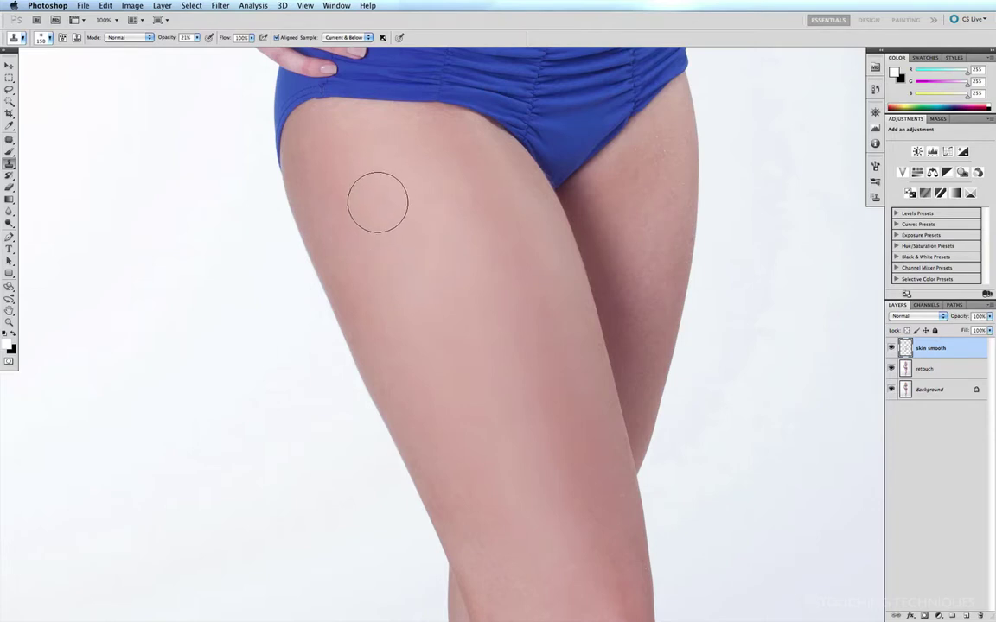
click(467, 356)
alt+click(385, 230)
alt+click(396, 260)
drag(373, 194, 454, 365)
- Blend the outer edge of the upper thigh with further clone strokes, resampling the skin below the hip
alt+click(393, 262)
alt+click(373, 248)
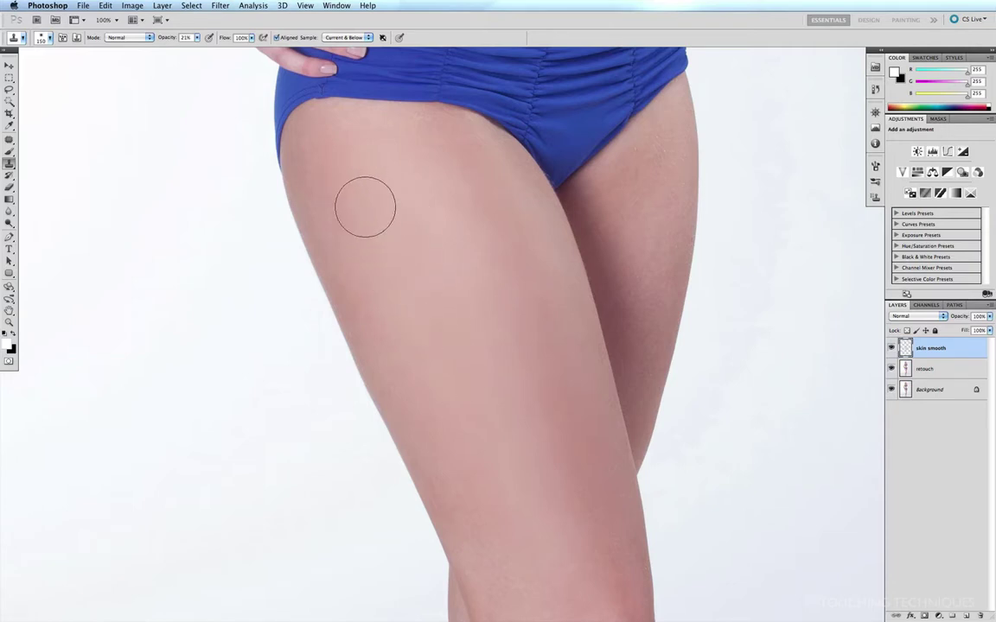
drag(365, 207, 423, 315)
alt+click(369, 240)
drag(345, 163, 402, 316)
alt+click(370, 241)
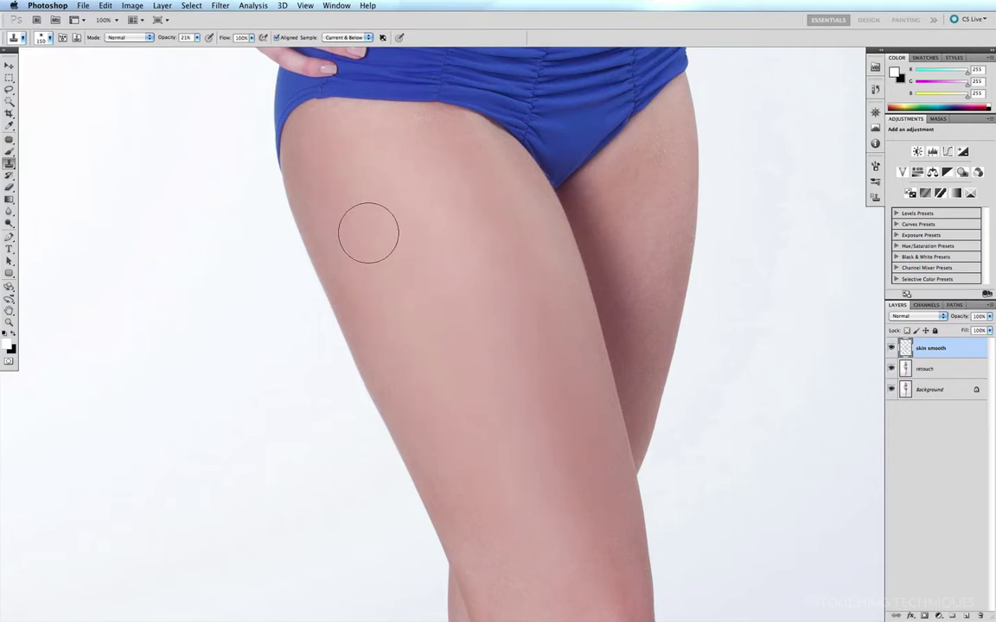
alt+click(373, 242)
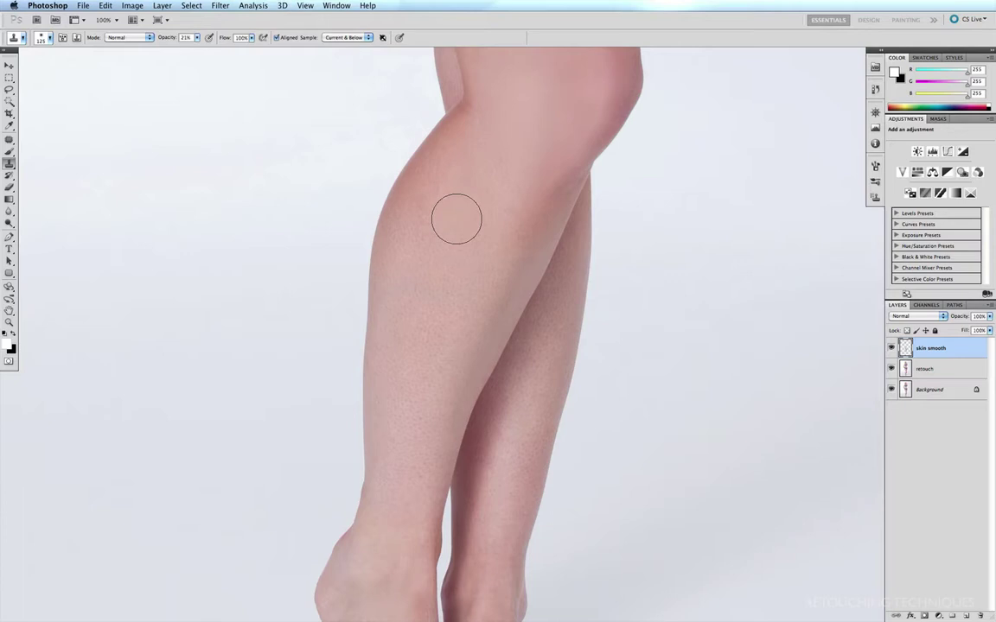
- Check that the Eyedropper sample size is 11 by 11 Average, and set the Brush tool to size 125
key(b)
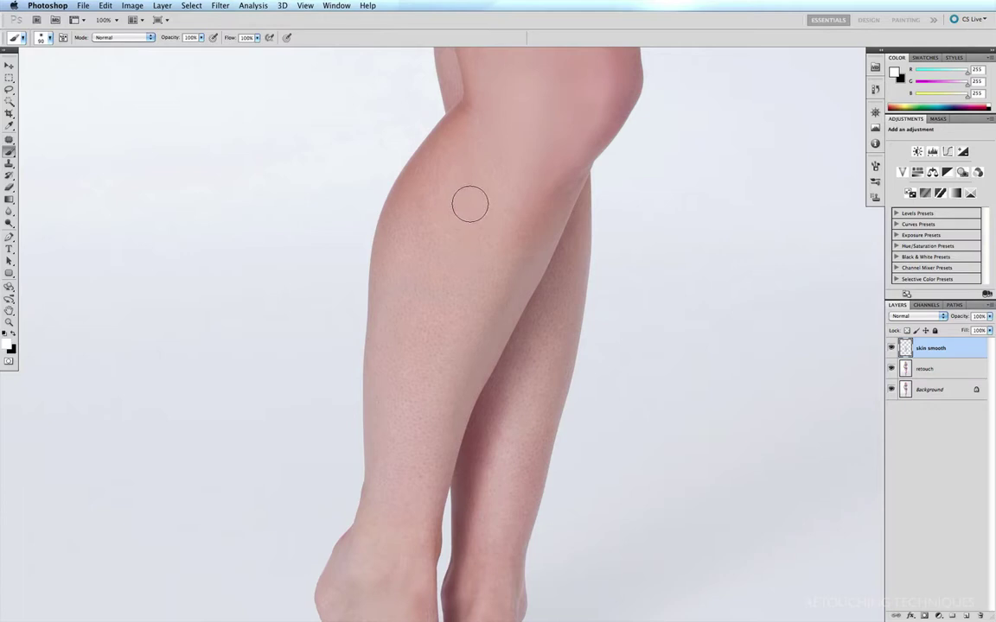
key(i)
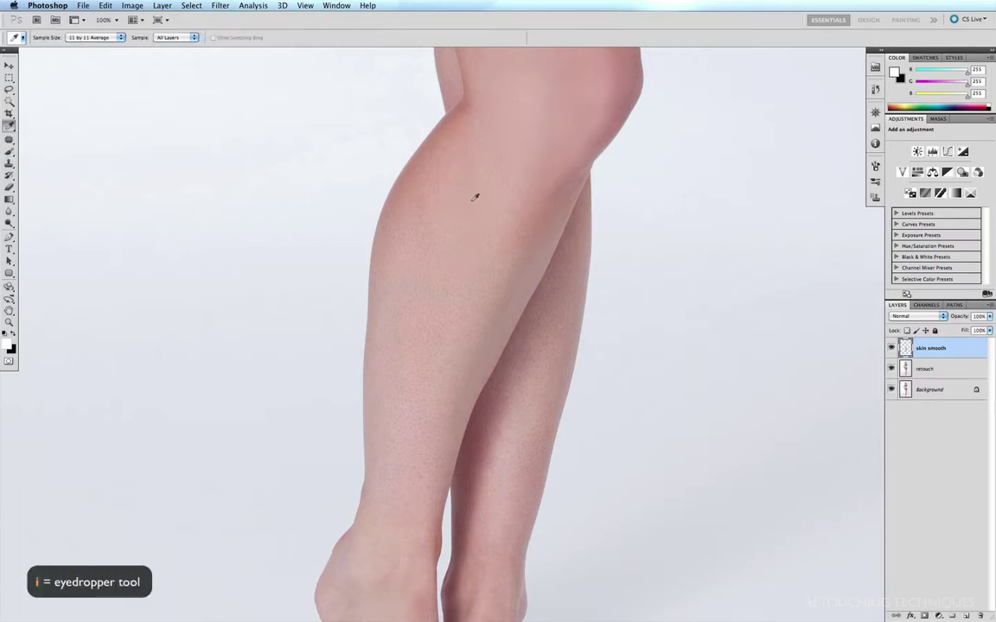
click(120, 39)
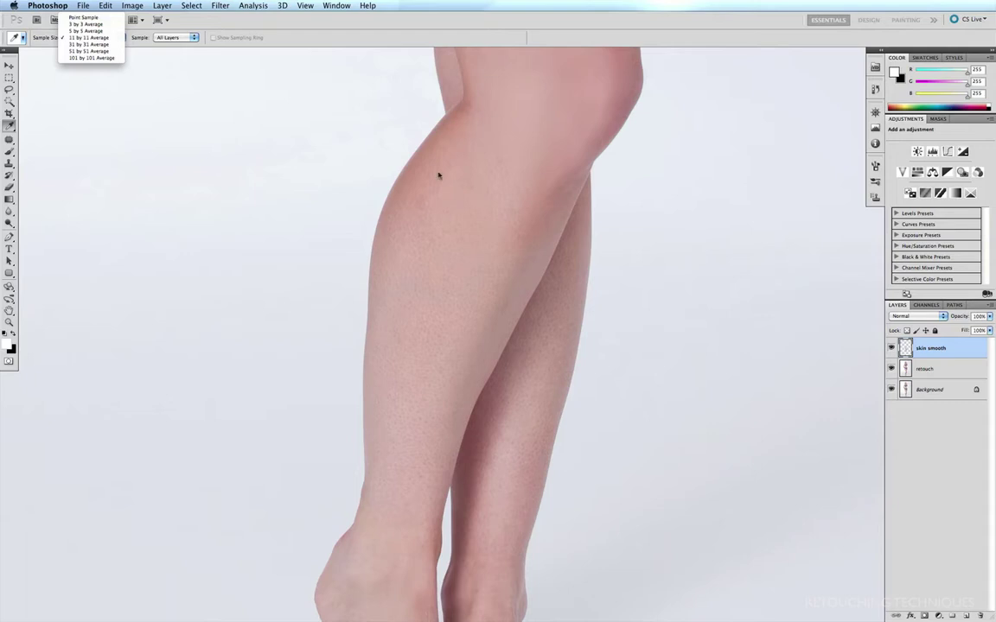
click(466, 190)
key(b)
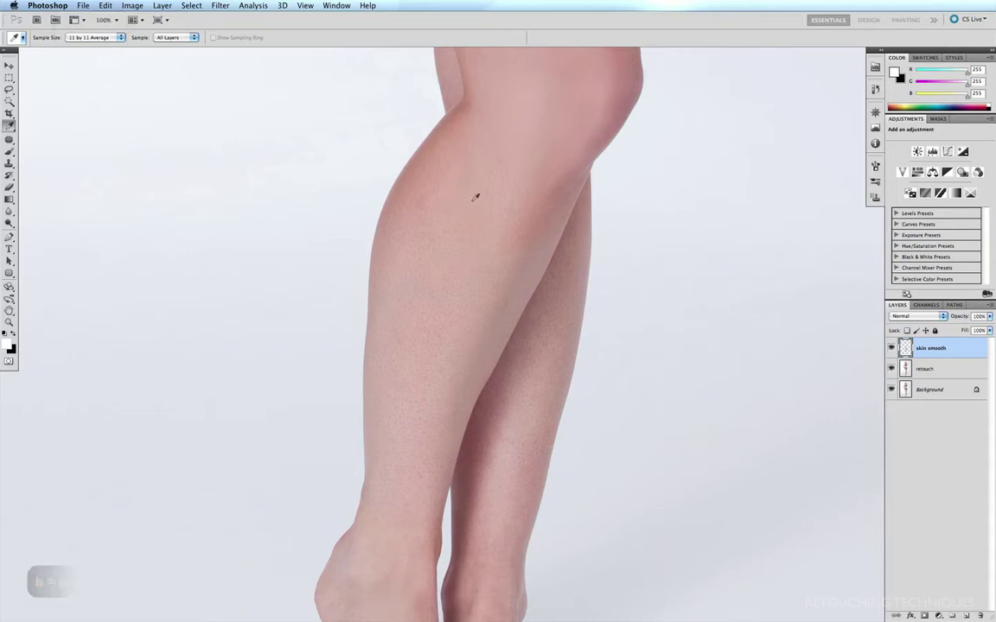
key(bracketright)
key(bracketright)
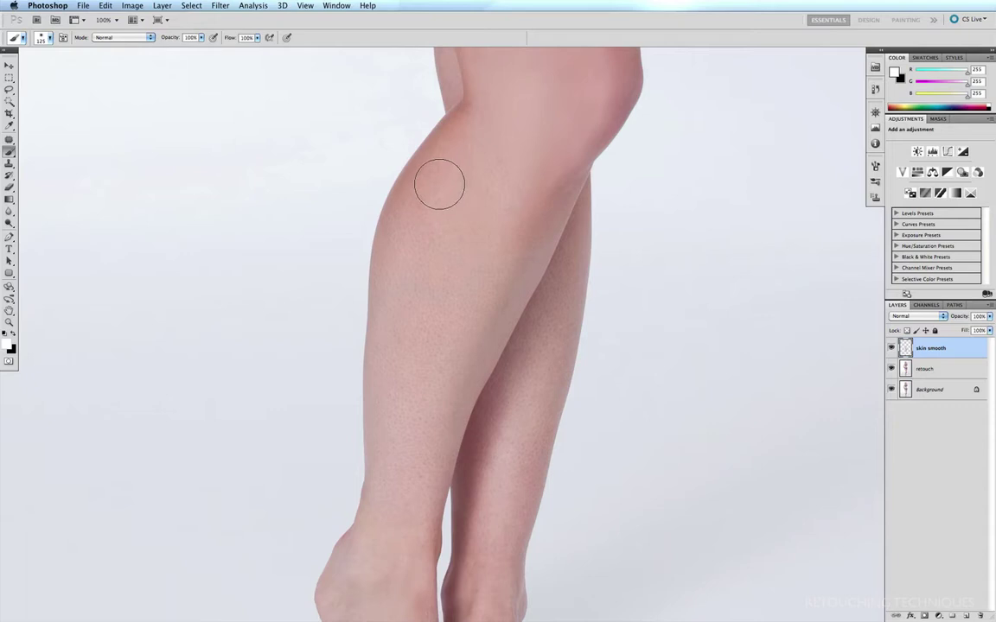
- Sample a skin tone from the upper calf as the foreground colour
key(alt)
alt+click(446, 175)
key(alt)
alt+click(446, 177)
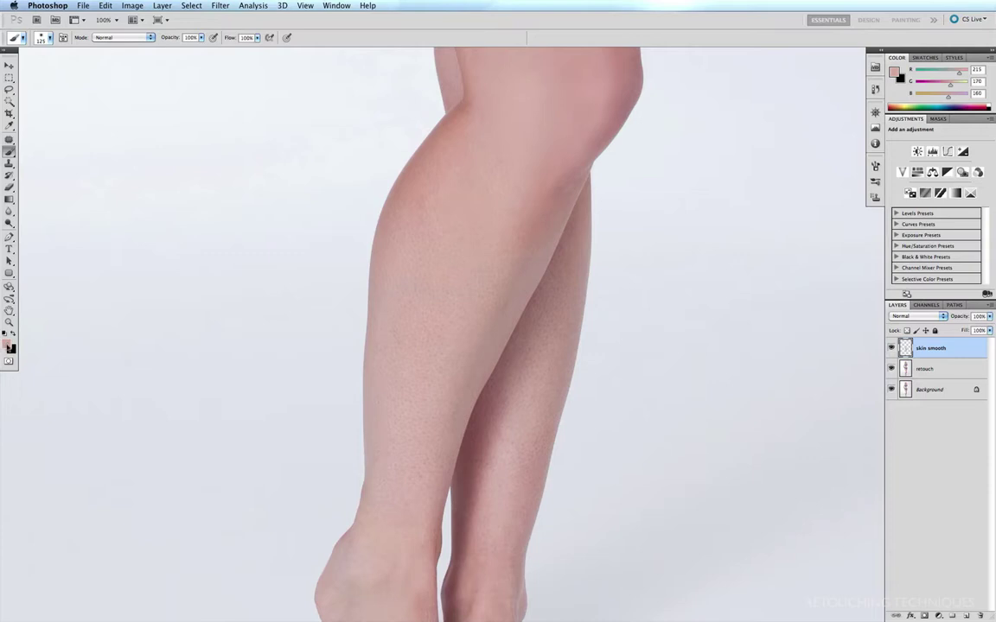
- Paint over the rough skin of the front lower leg with the Brush at 21% opacity, repeatedly sampling nearby skin tones
alt+click(438, 197)
alt+click(485, 193)
alt+click(487, 138)
alt+click(508, 172)
drag(442, 319, 454, 306)
alt+click(514, 191)
alt+click(525, 226)
alt+click(494, 206)
mouse_move(486, 230)
mouse_down()
mouse_move(411, 293)
mouse_move(397, 351)
mouse_up()
alt+click(382, 238)
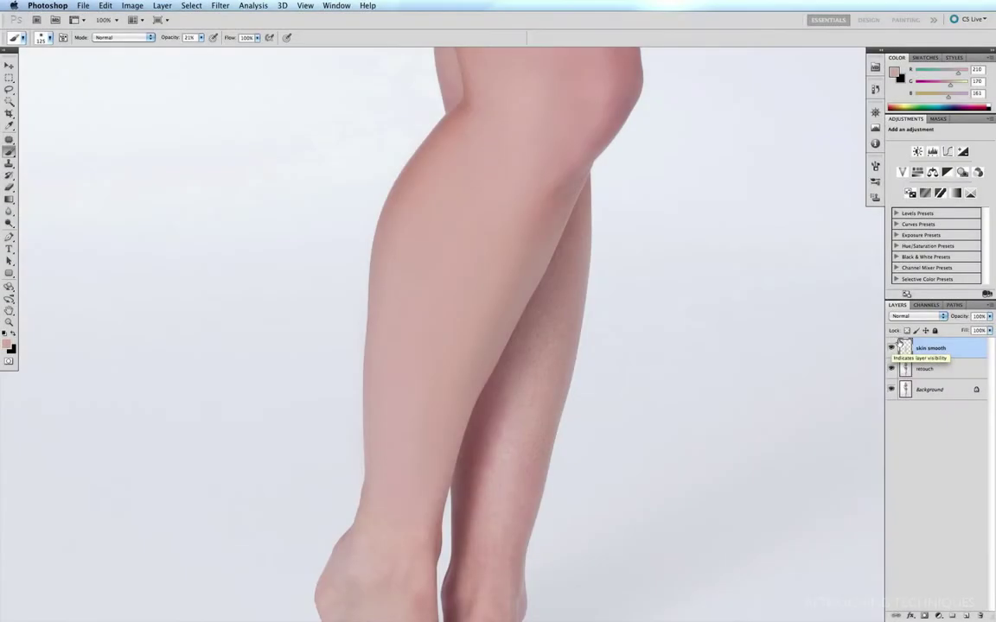
- Compare the lower leg with and without the "skin smooth" layer, and inspect the face and upper body up close
click(891, 348)
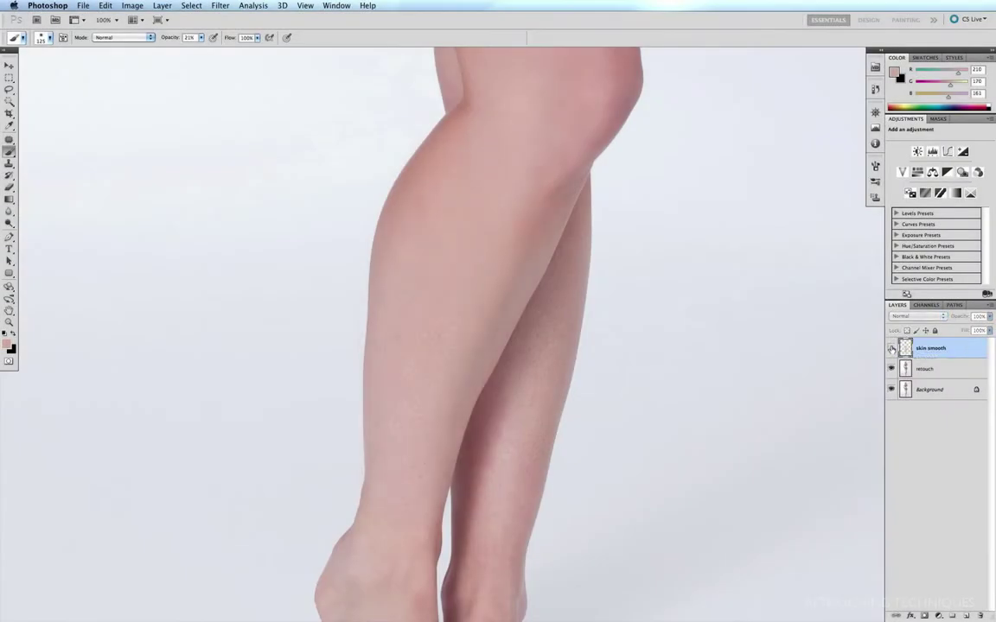
click(892, 348)
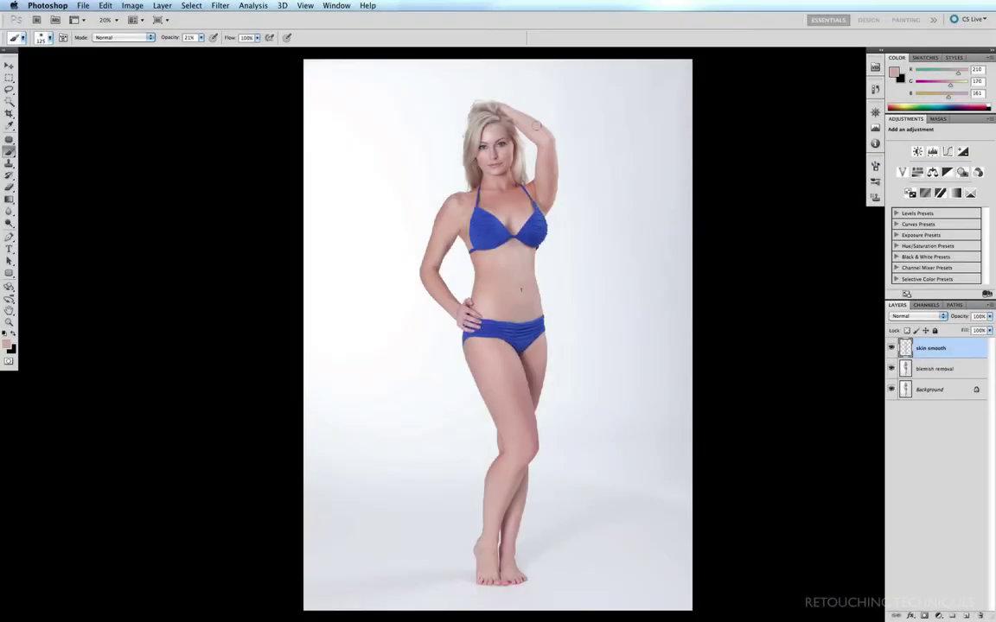
drag(535, 116, 454, 211)
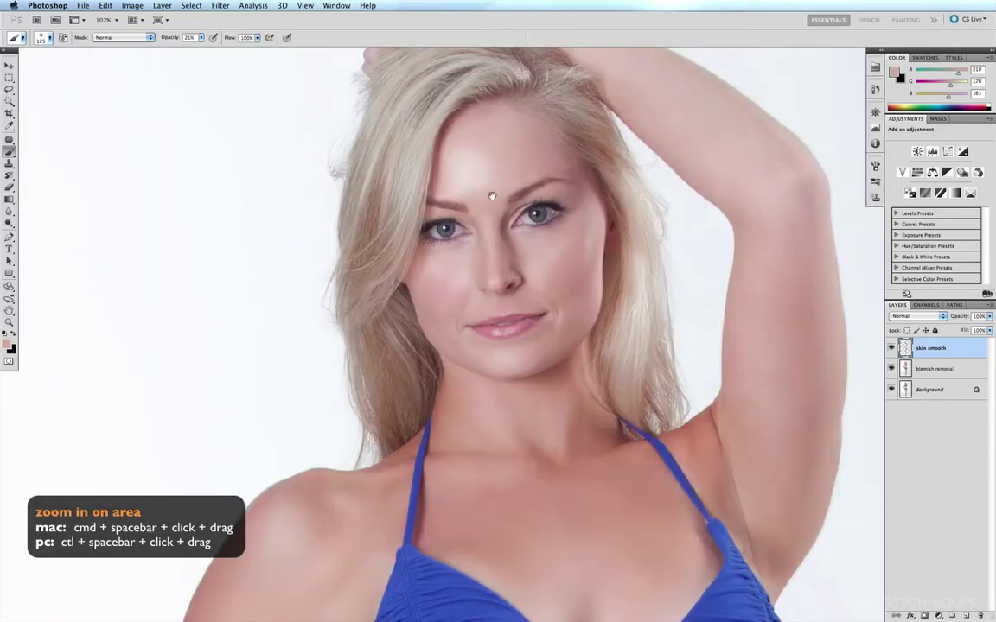
- Compare the face and chest up close with and without the "skin smooth" layer
drag(648, 137, 355, 419)
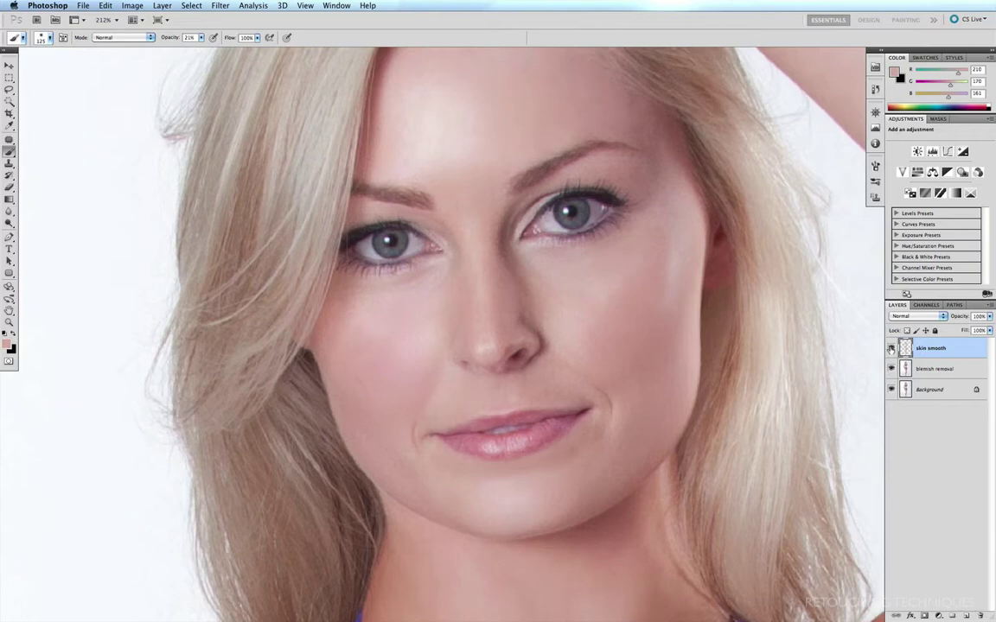
click(891, 348)
click(891, 348)
drag(537, 472, 542, 137)
drag(460, 277, 364, 52)
drag(438, 236, 377, 236)
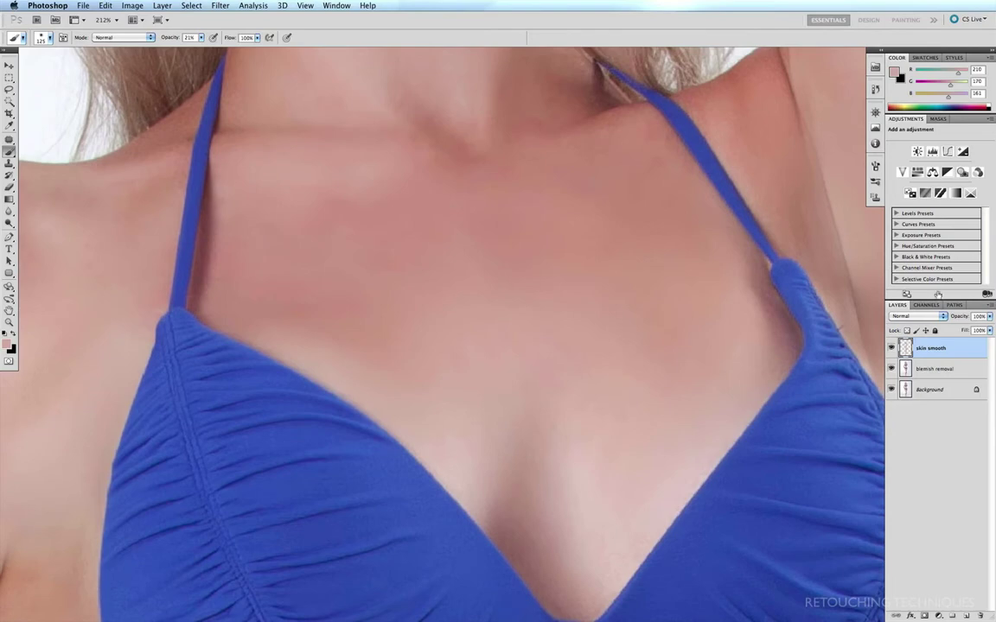
click(891, 349)
click(891, 348)
click(891, 347)
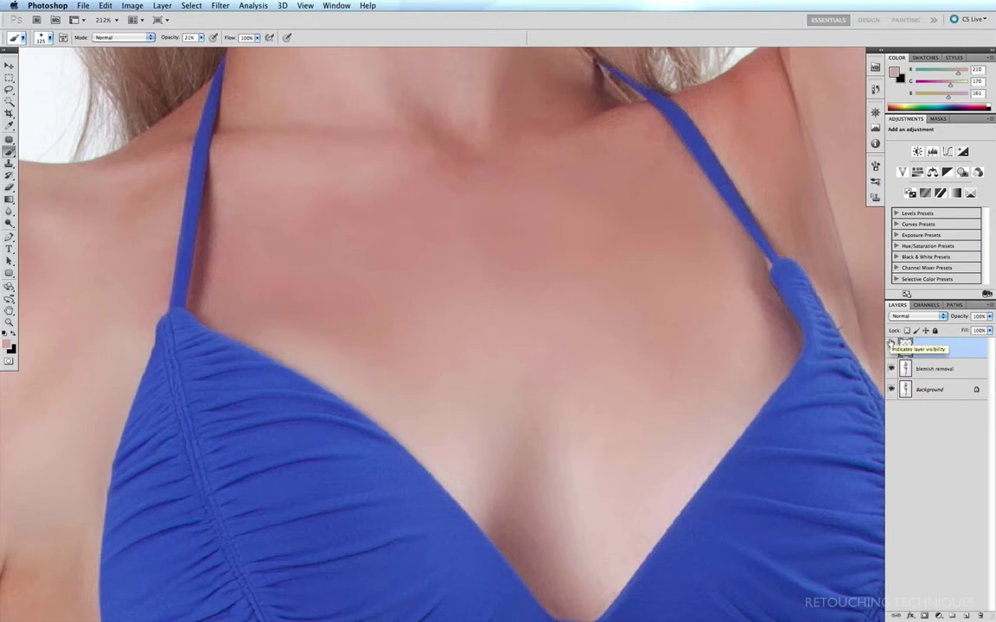
click(891, 347)
- Compare the shoulder, arm and stomach with and without the "skin smooth" layer
key(super+minus)
key(super+minus)
key(super+minus)
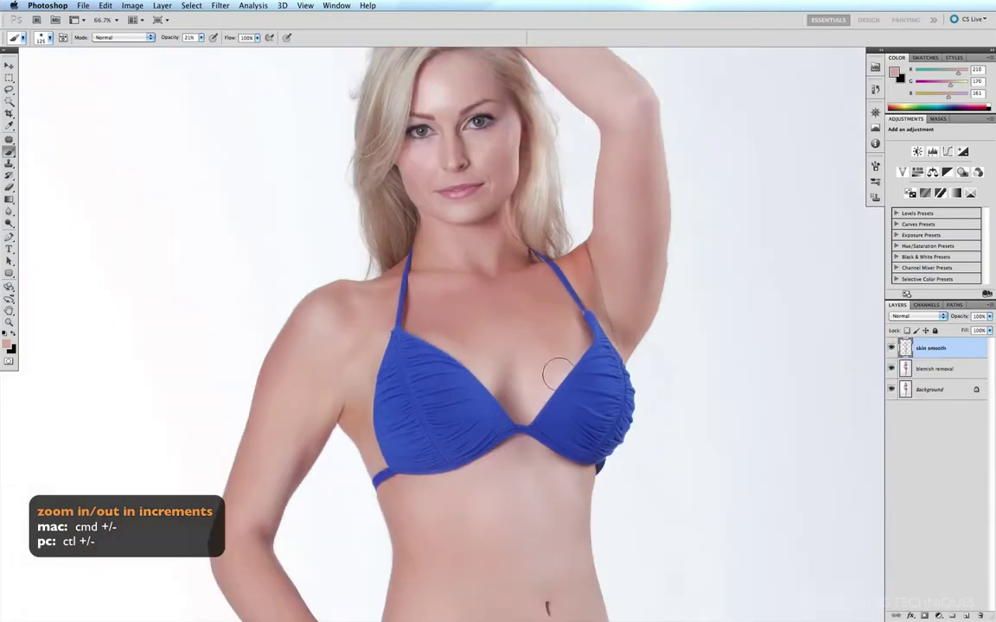
drag(223, 225, 458, 497)
drag(363, 361, 280, 267)
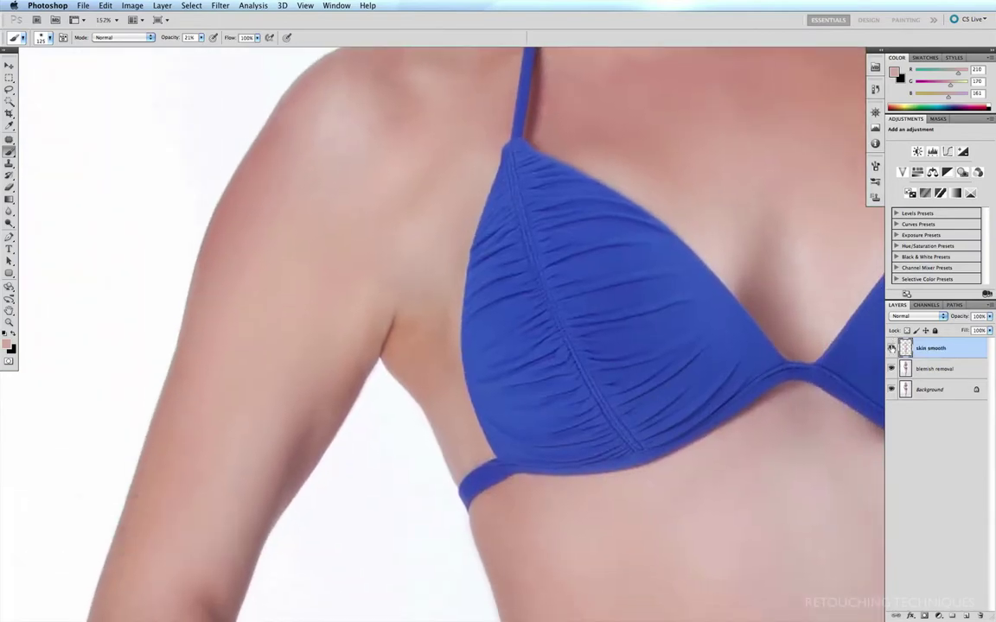
click(891, 348)
click(891, 348)
drag(644, 453, 527, 101)
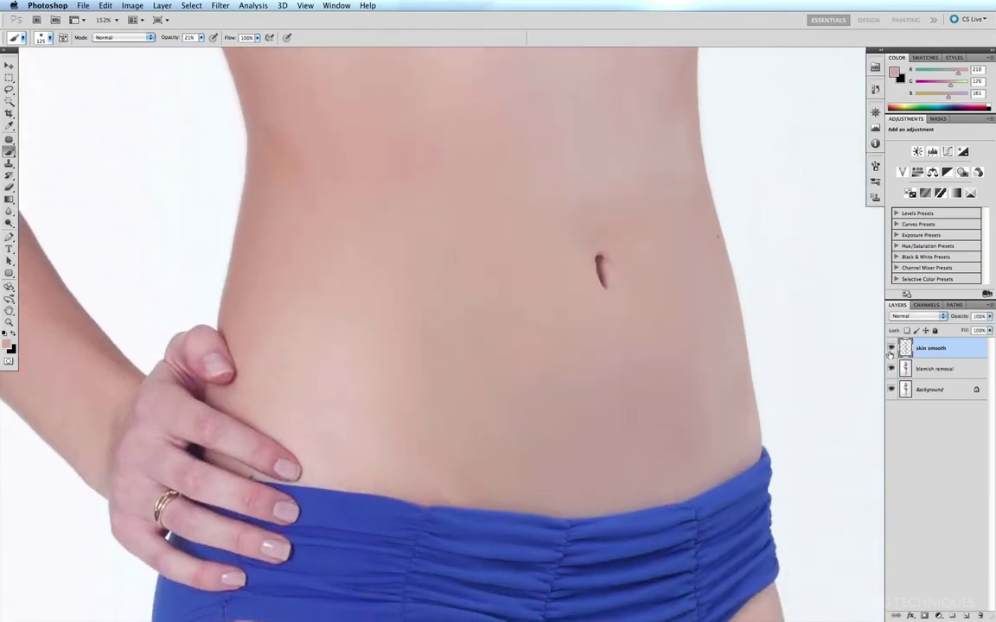
click(891, 347)
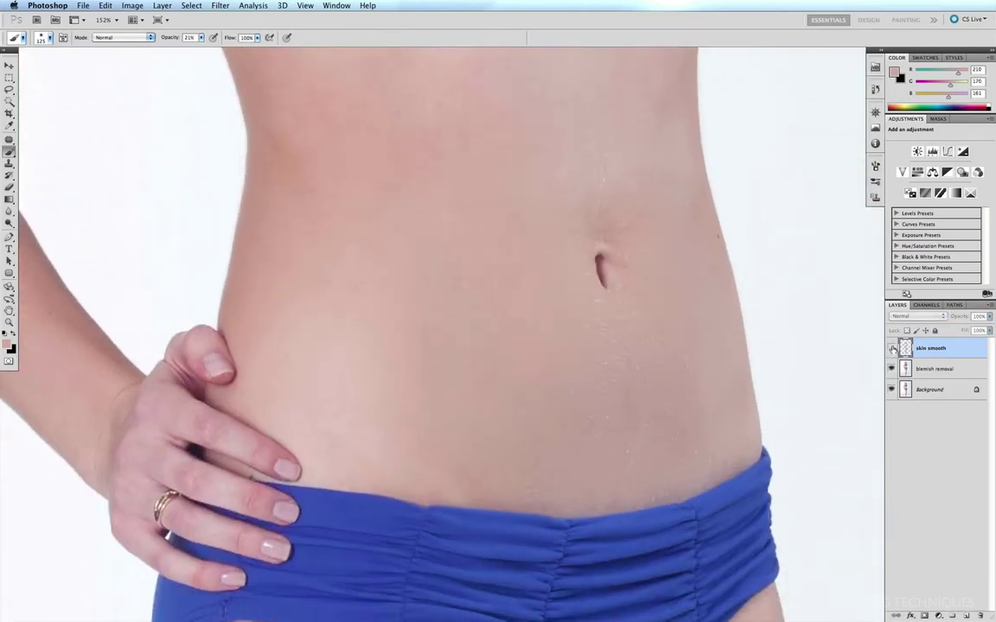
click(891, 347)
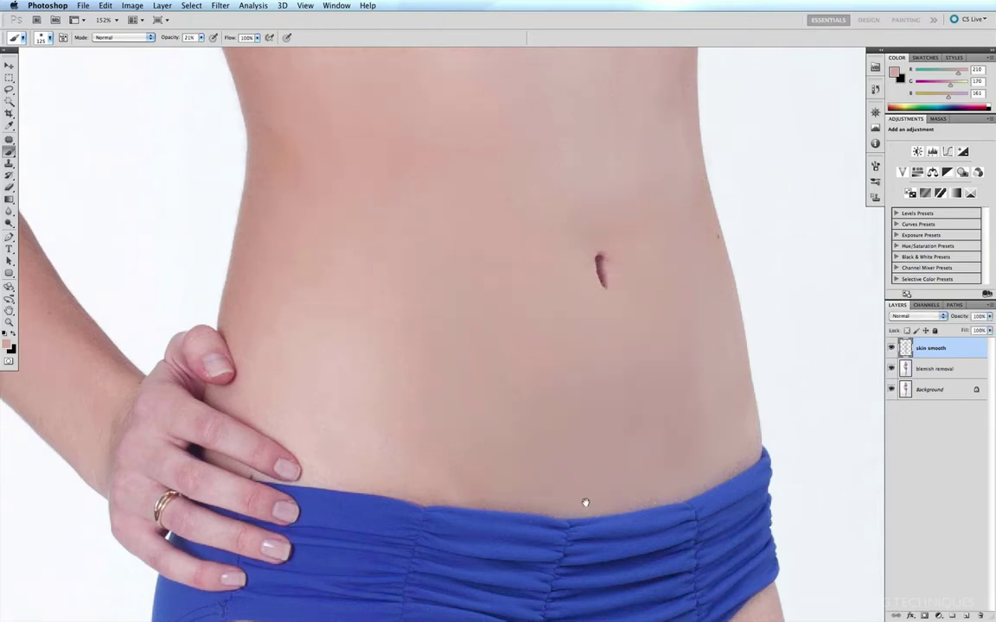
- Compare the thighs, lower legs and feet with and without the "skin smooth" layer
scroll(456, 361, down, 15)
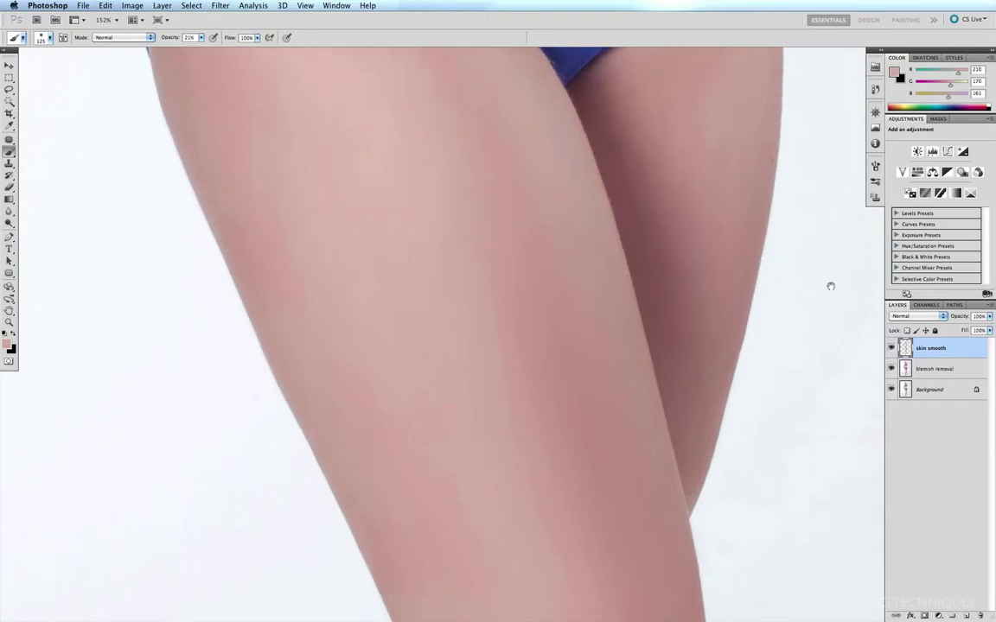
click(891, 348)
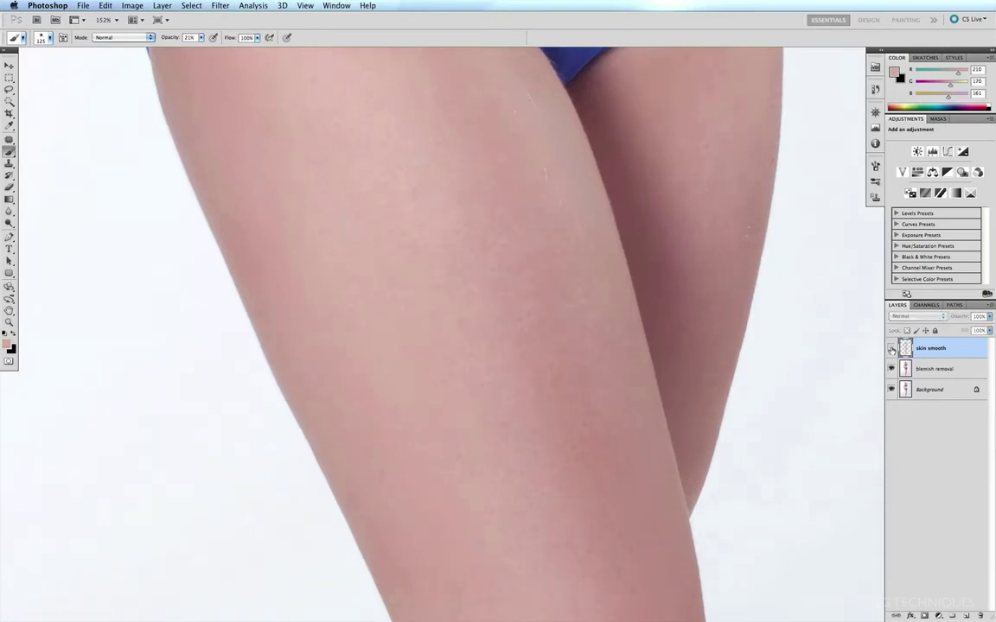
click(890, 349)
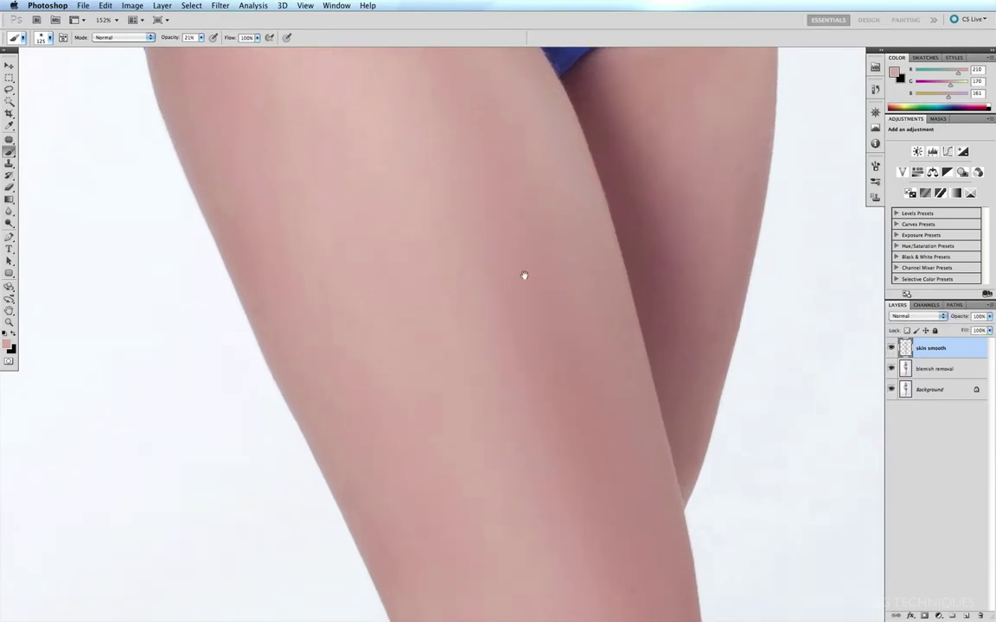
scroll(525, 276, down, 5)
scroll(498, 327, down, 10)
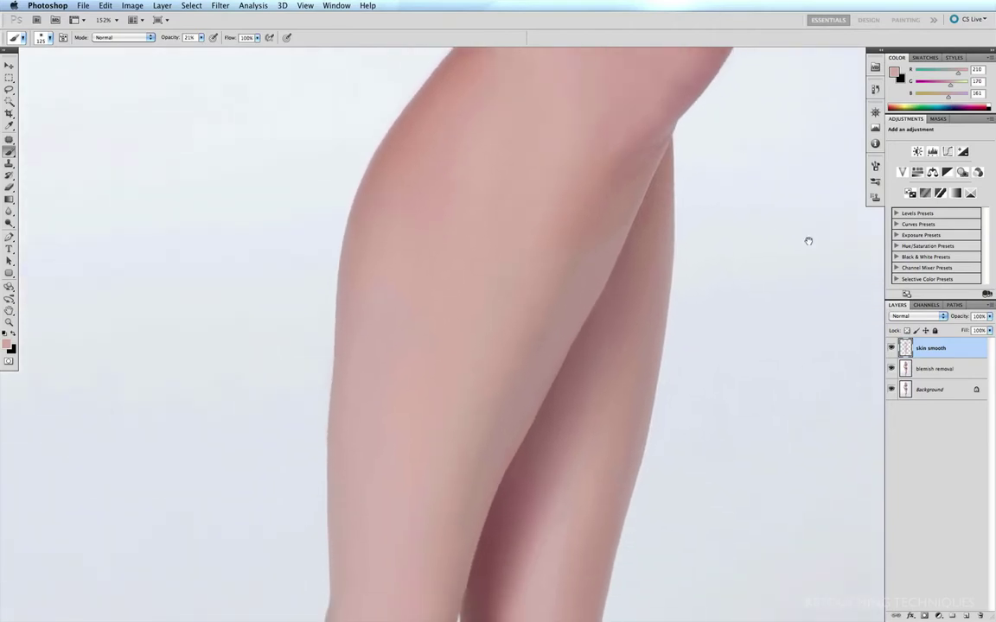
click(891, 348)
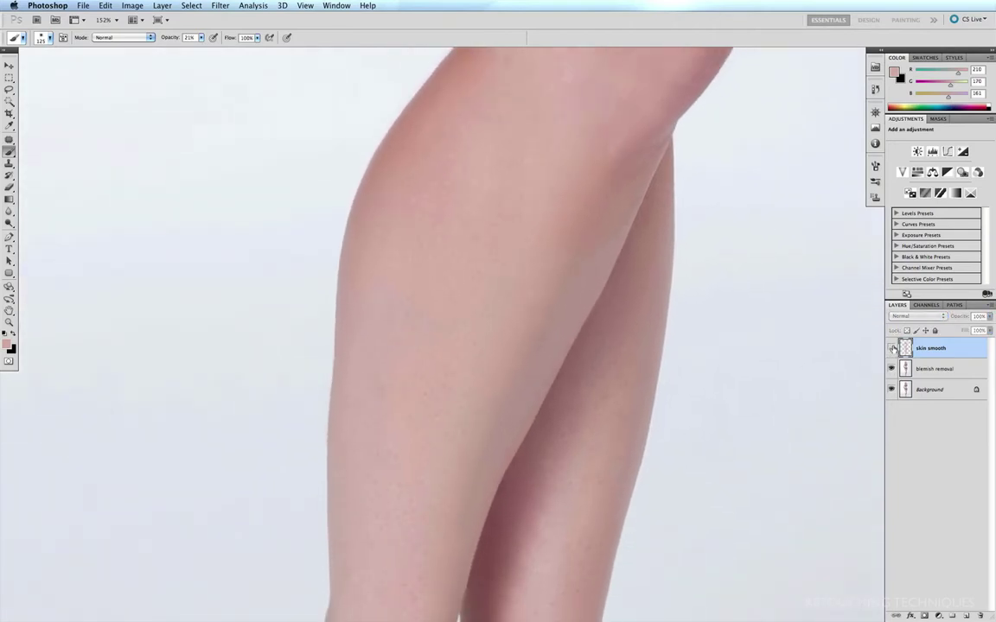
click(891, 348)
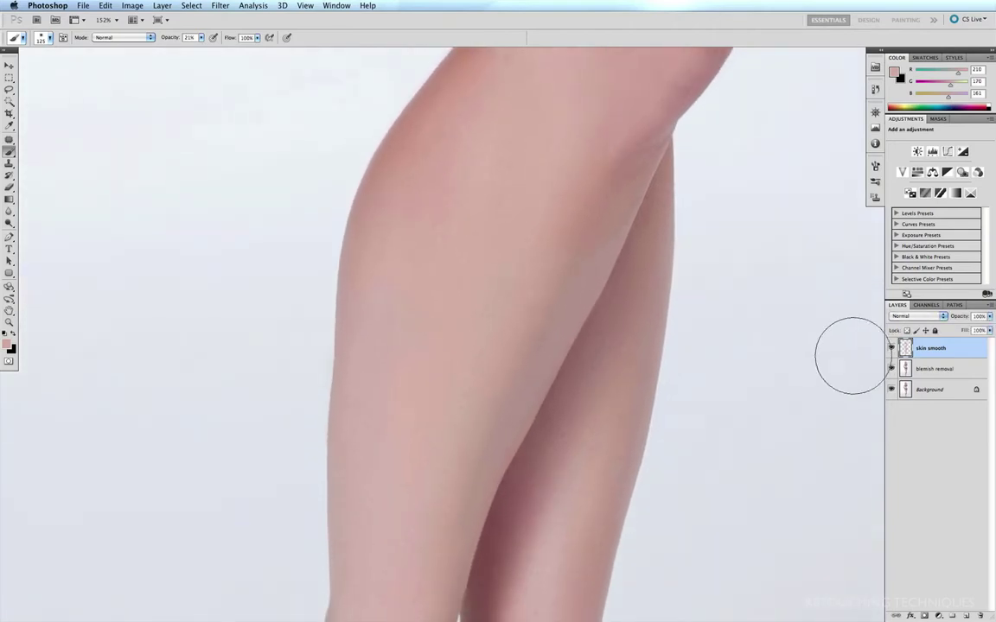
scroll(516, 466, down, 10)
scroll(506, 268, down, 5)
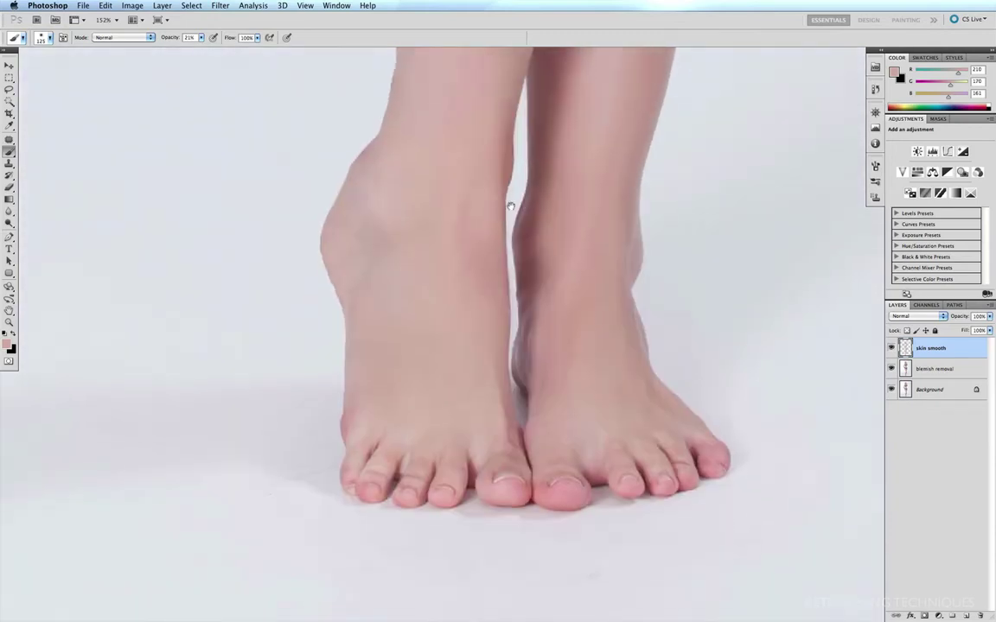
click(891, 348)
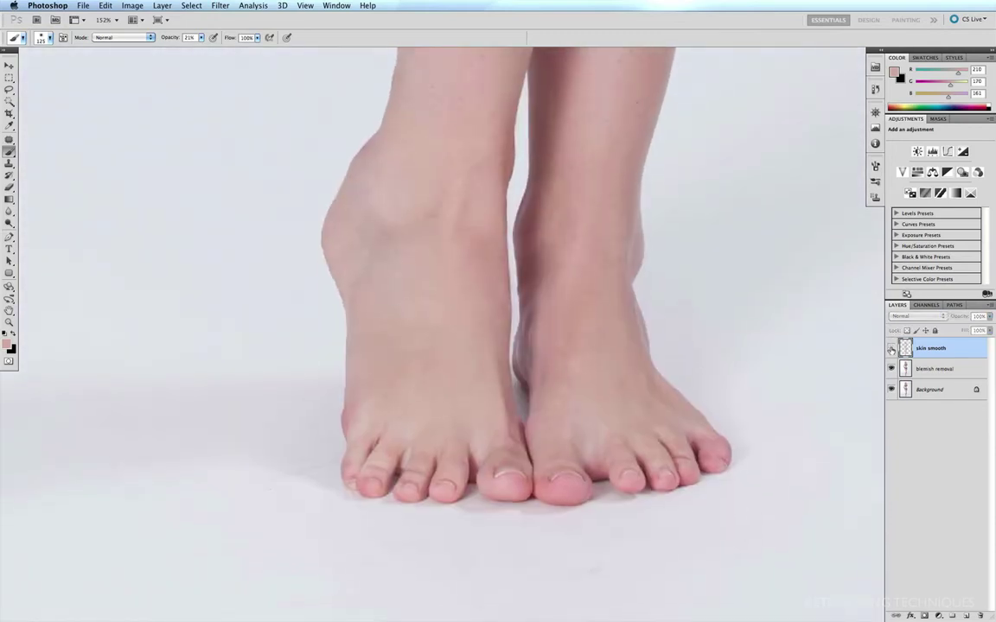
click(891, 348)
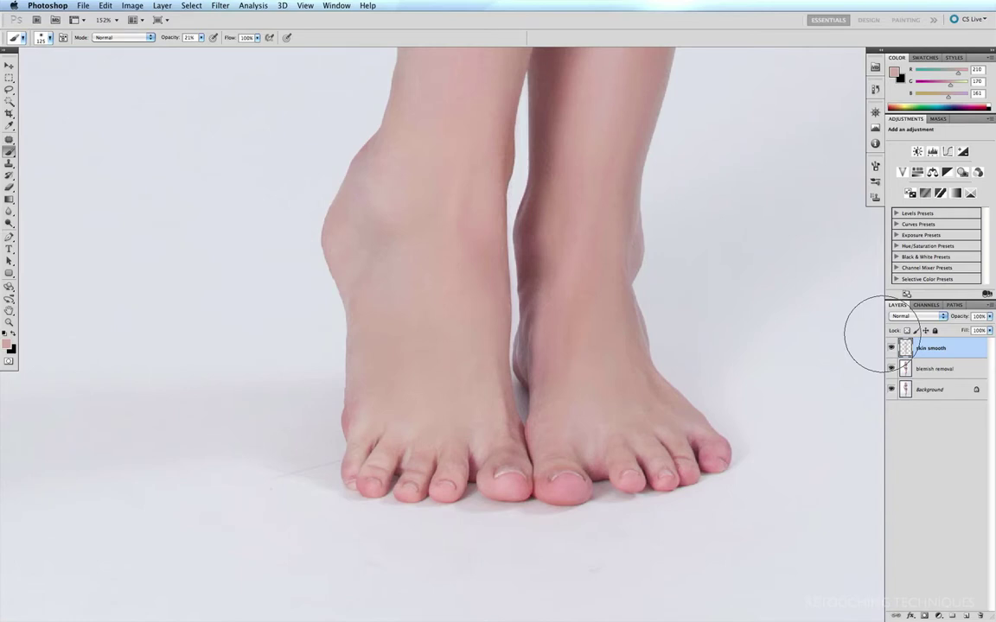
- Examine the whole figure, and recheck the chest's skin texture up close with and without the "skin smooth" layer
key(super+0)
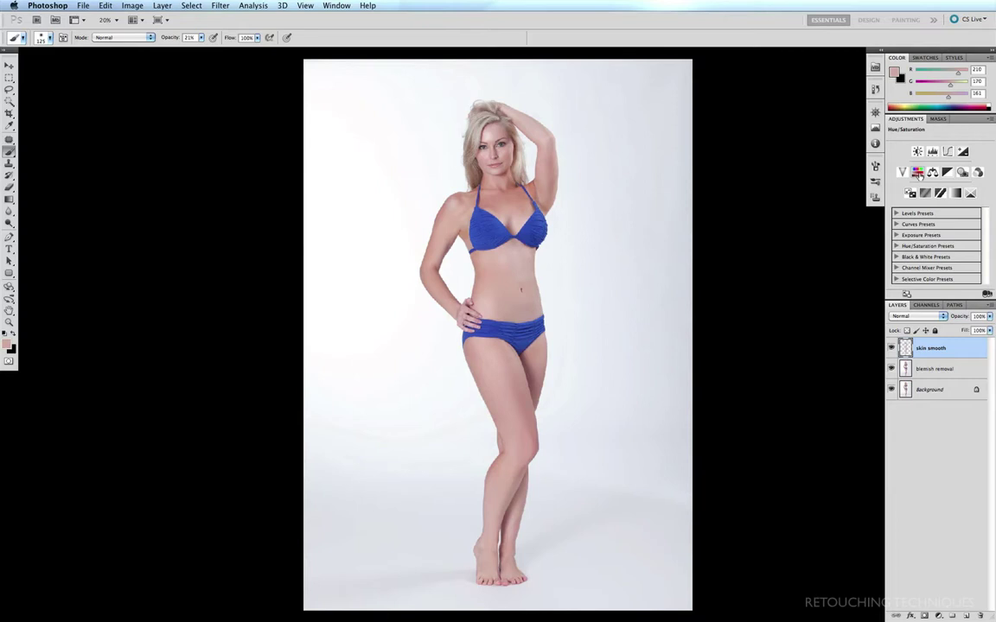
drag(525, 191, 385, 273)
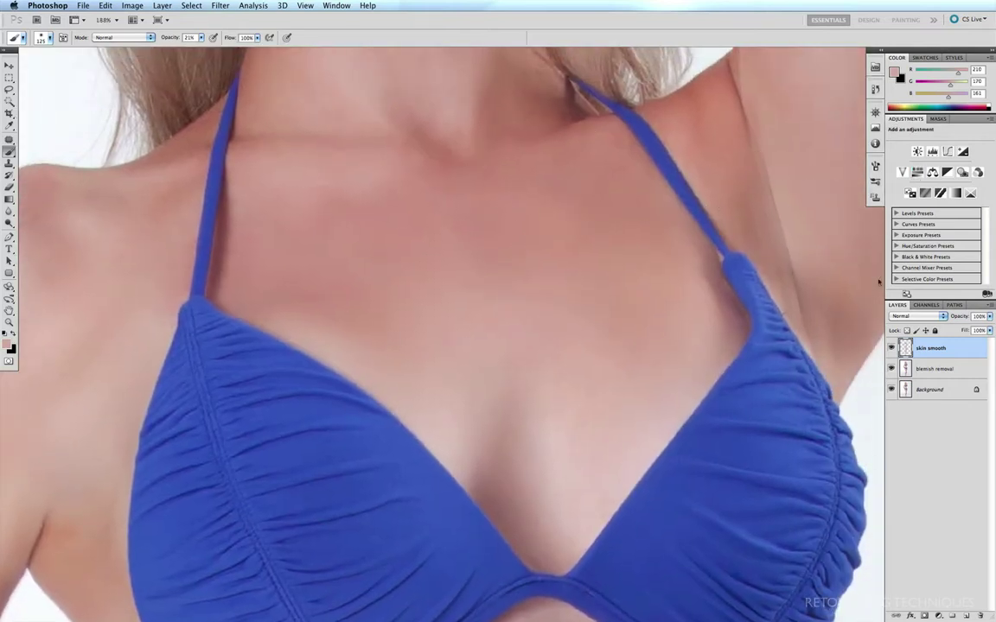
click(890, 349)
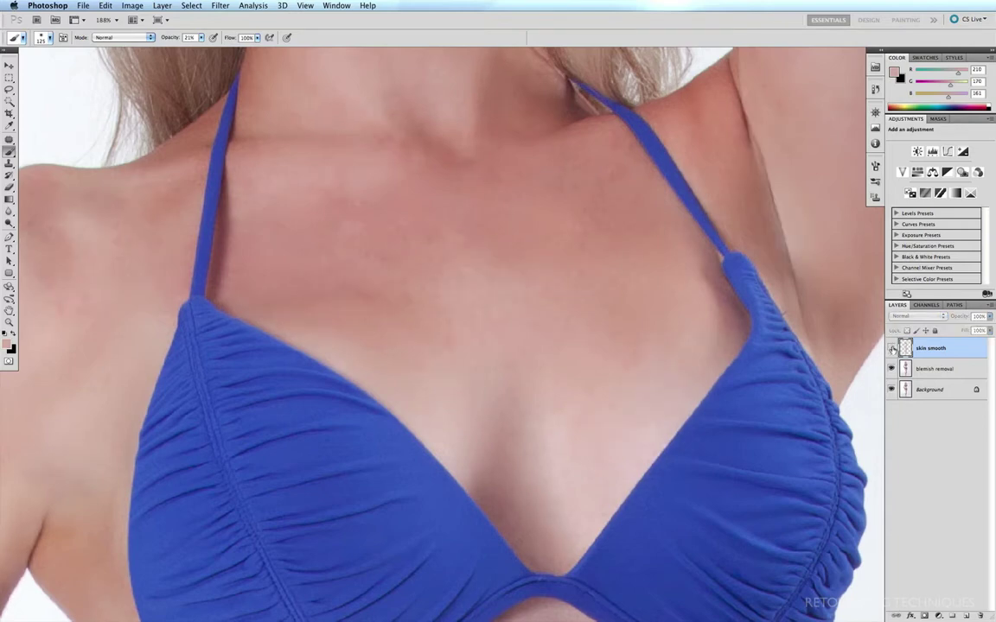
click(891, 349)
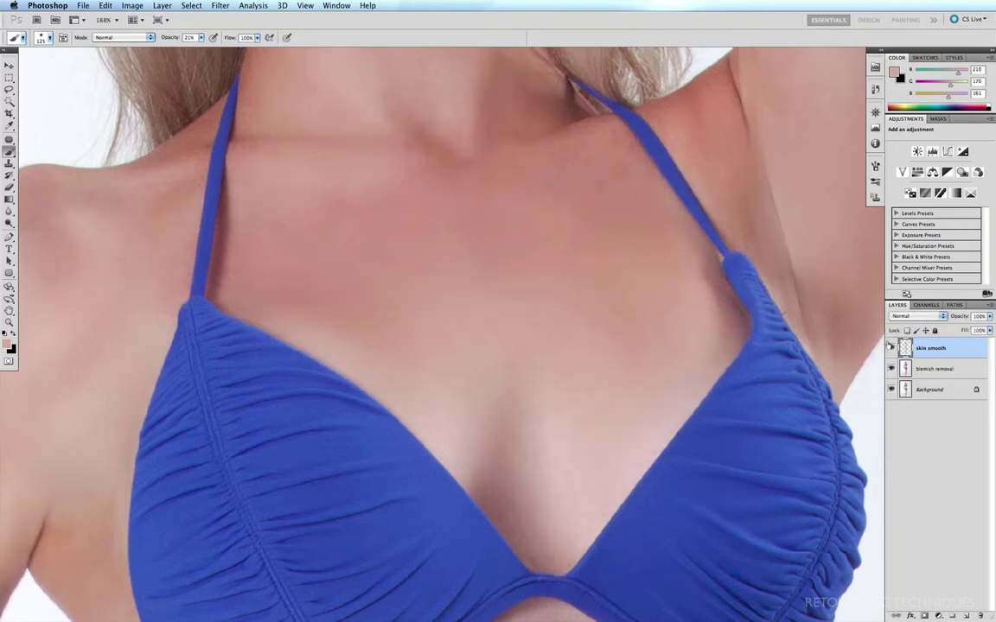
click(891, 348)
click(891, 349)
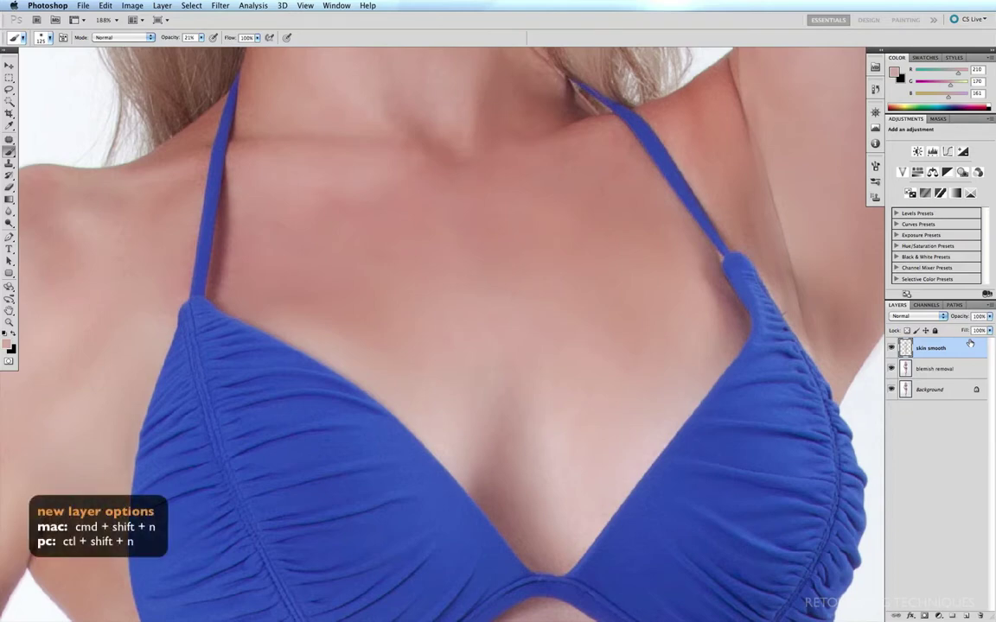
- Create a layer named "noise" in Overlay mode filled with 50% gray, and view it briefly by itself
key(super+shift+n)
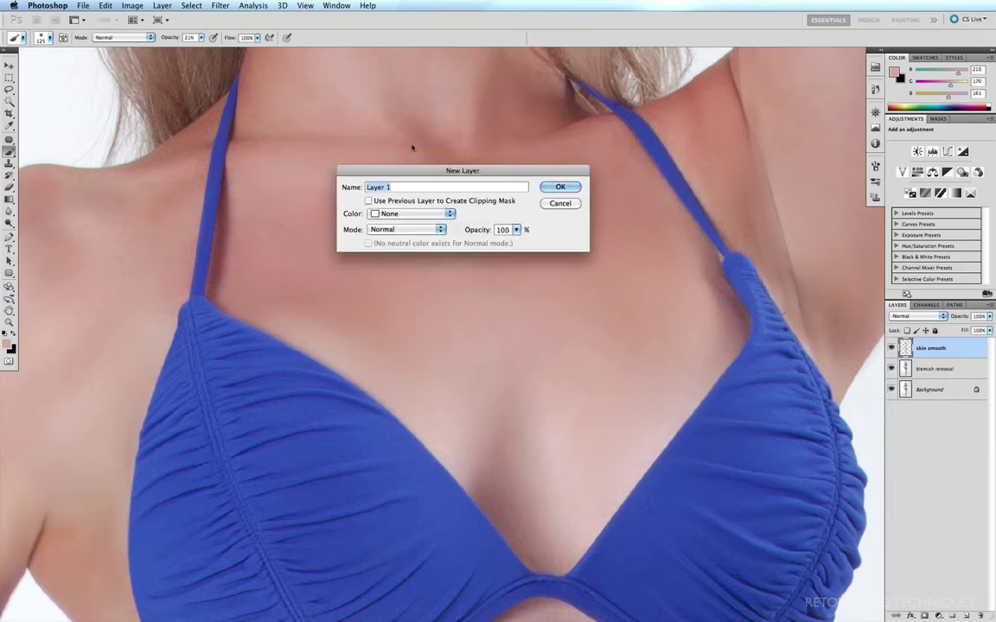
text(noise)
click(440, 230)
click(359, 327)
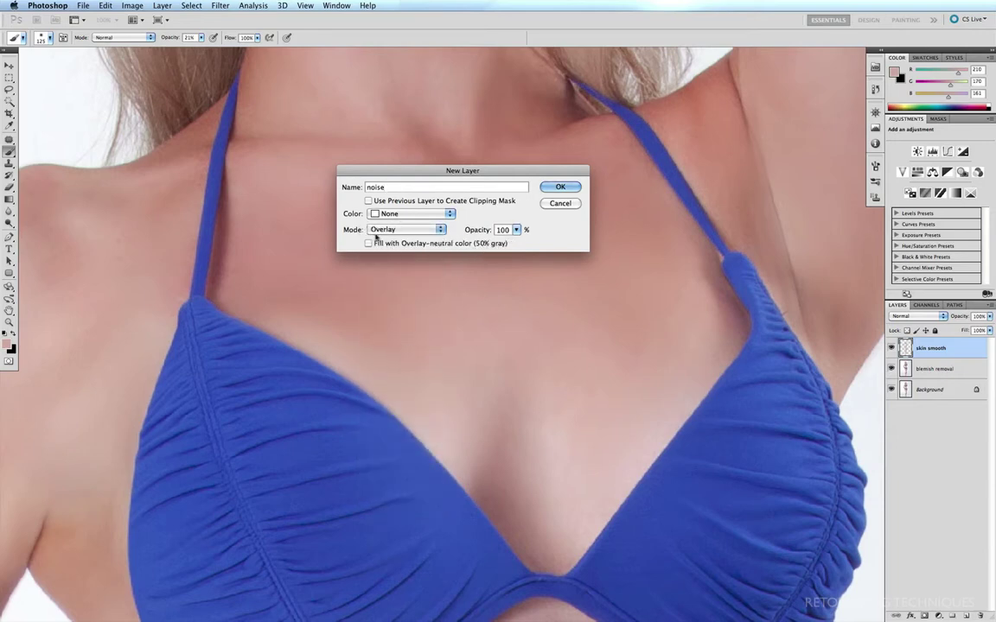
click(371, 242)
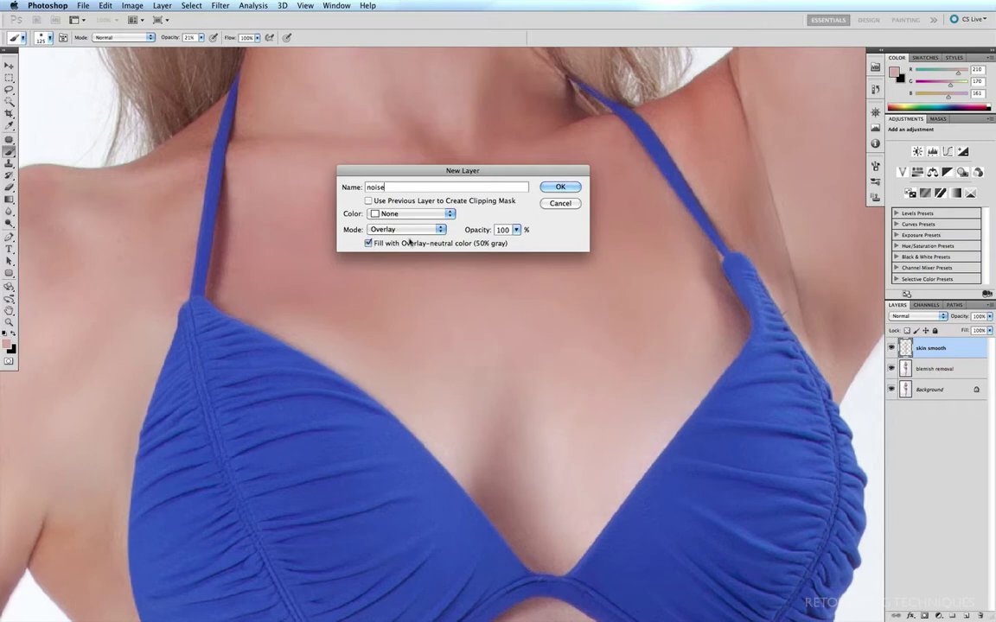
click(560, 187)
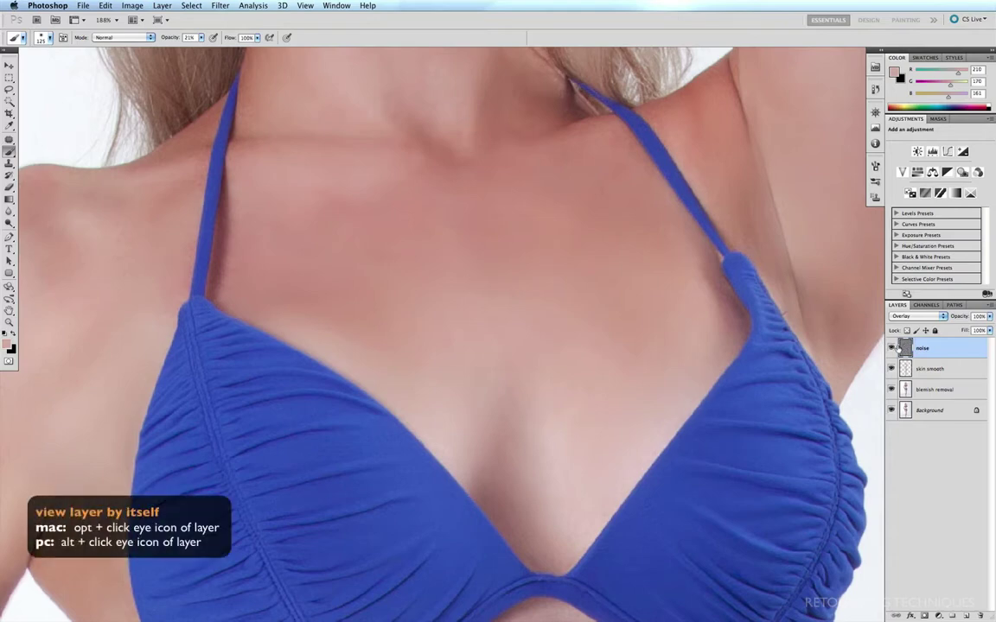
alt+click(892, 348)
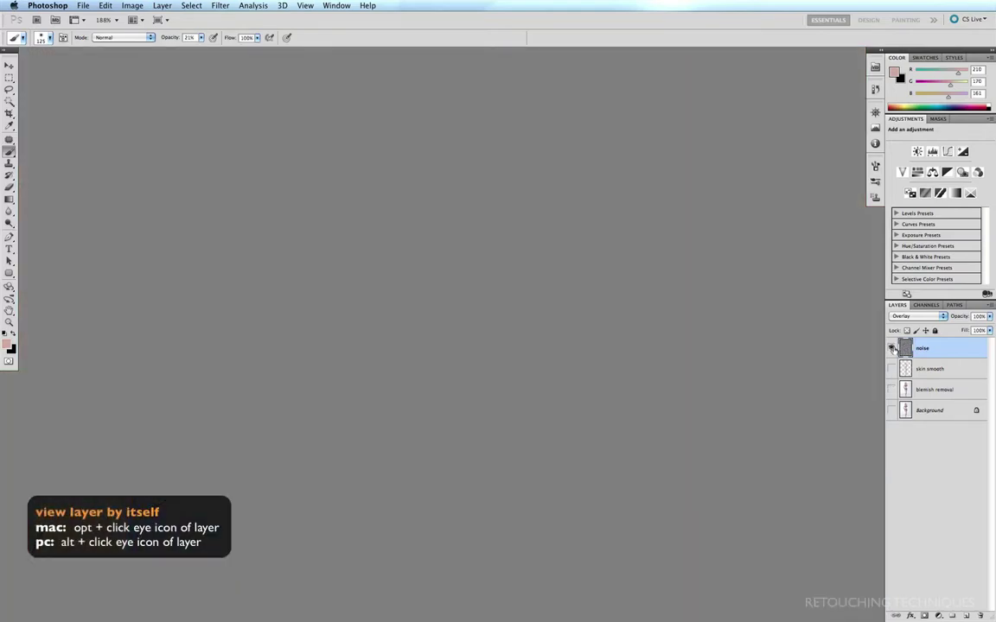
alt+click(892, 347)
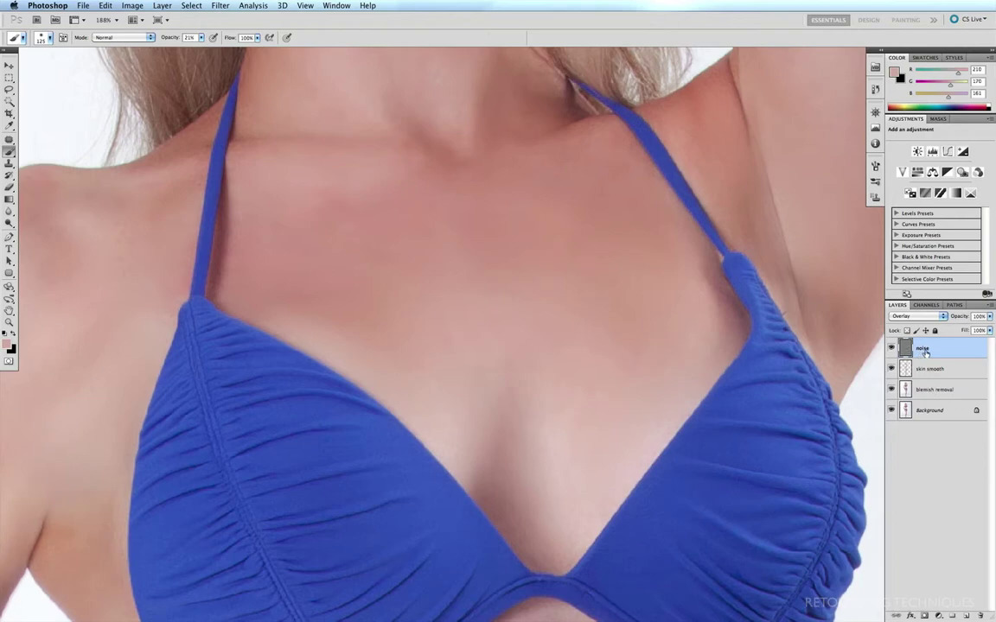
- Apply a light amount of grain to the "noise" layer with the Add Noise filter
click(219, 6)
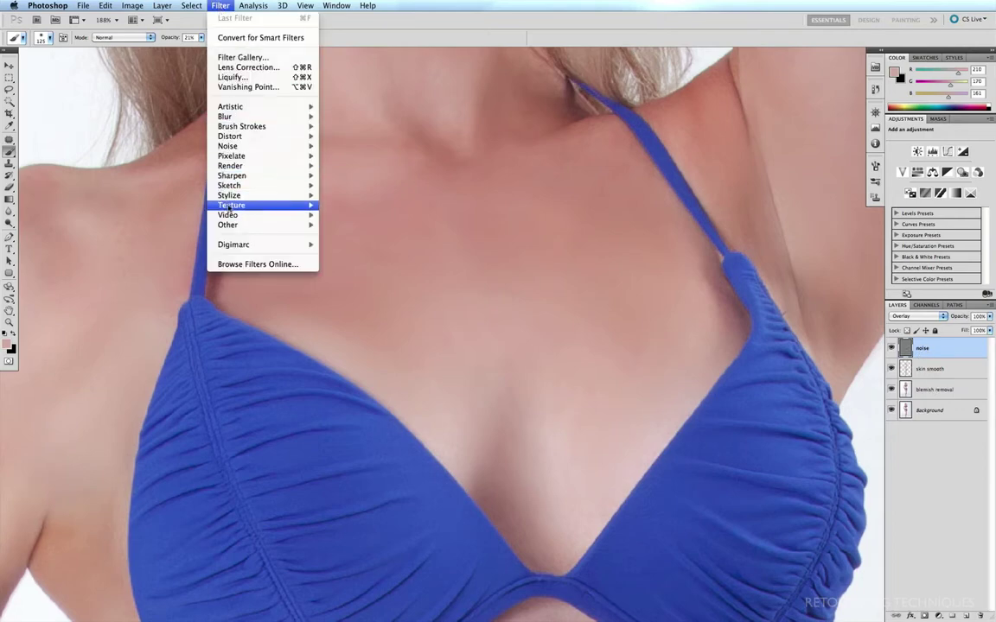
mouse_move(230, 186)
mouse_move(226, 146)
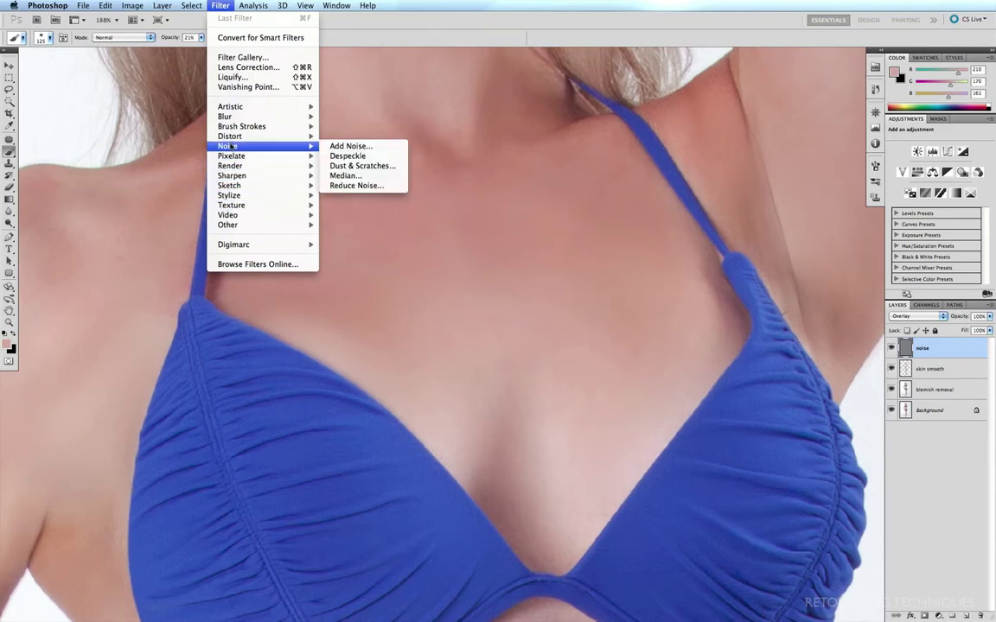
click(347, 146)
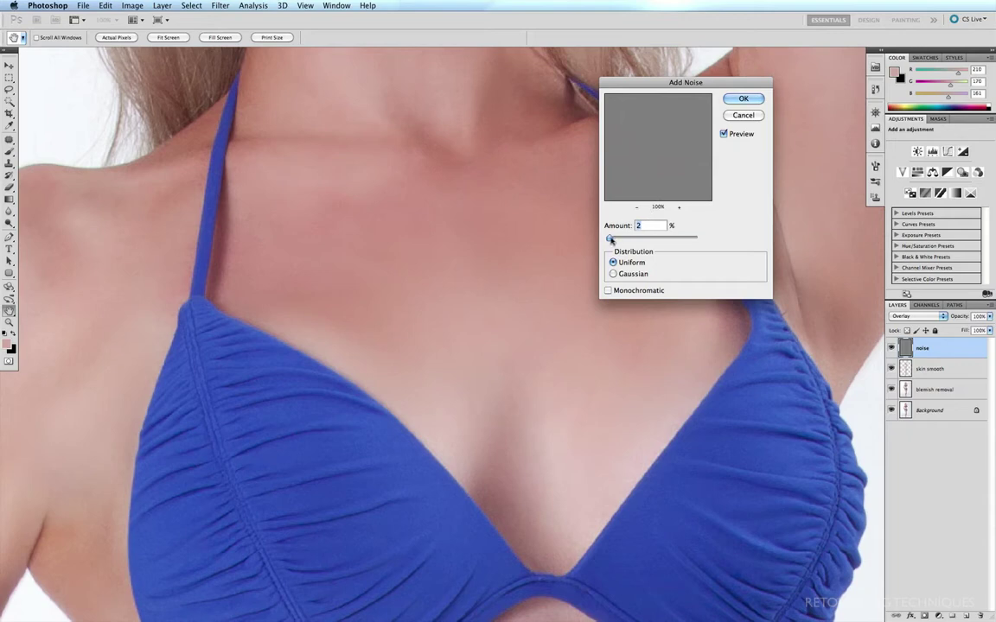
drag(609, 238, 613, 238)
text(5)
drag(643, 224, 629, 227)
text(33)
click(743, 98)
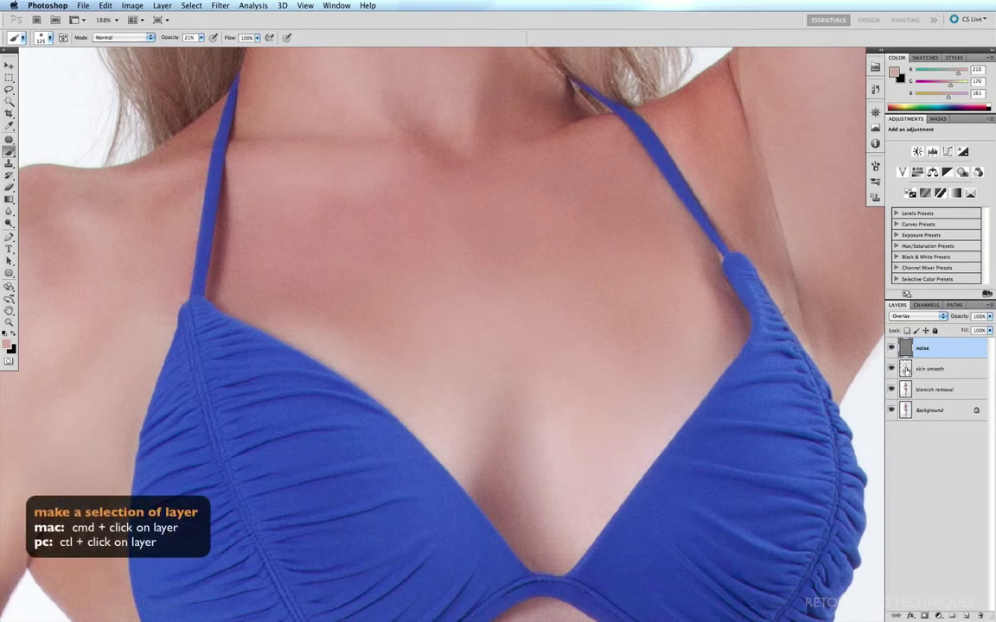
- Mask the "noise" layer with a selection loaded from the "skin smooth" layer's painted pixels, and inspect the mask
super+click(905, 368)
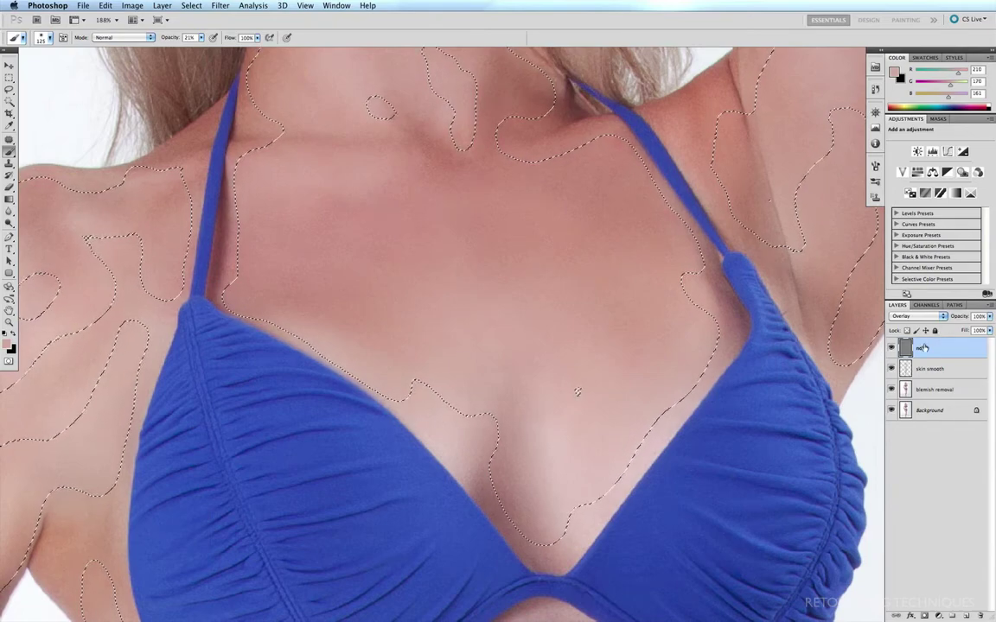
click(924, 615)
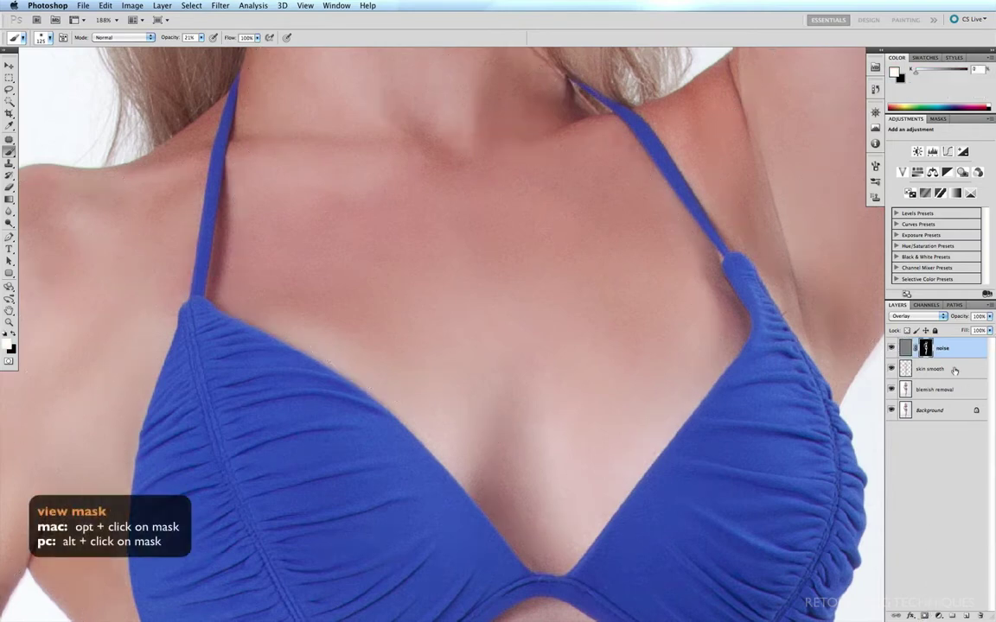
alt+click(926, 348)
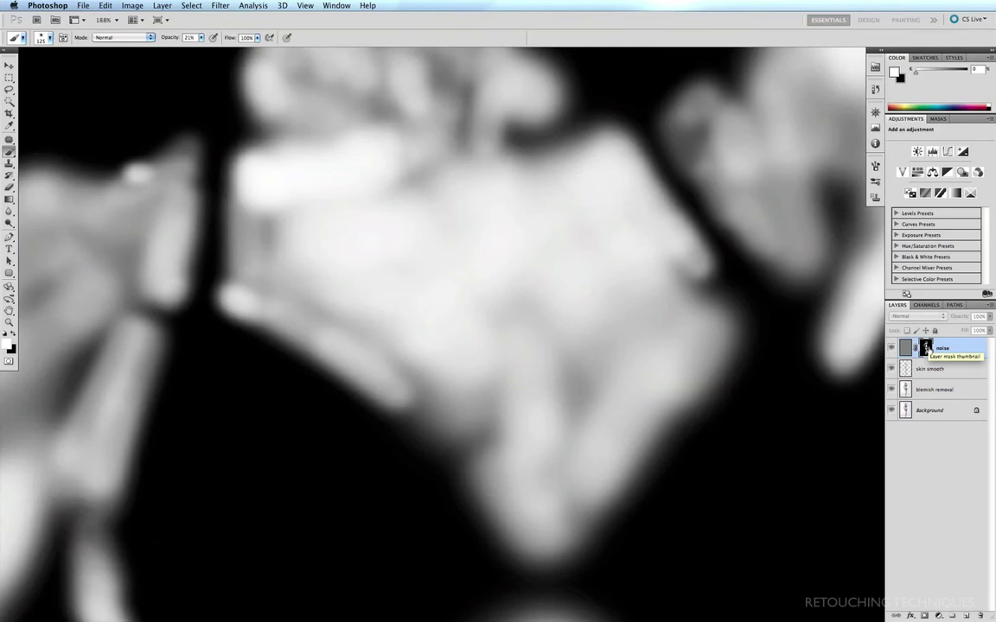
alt+click(927, 348)
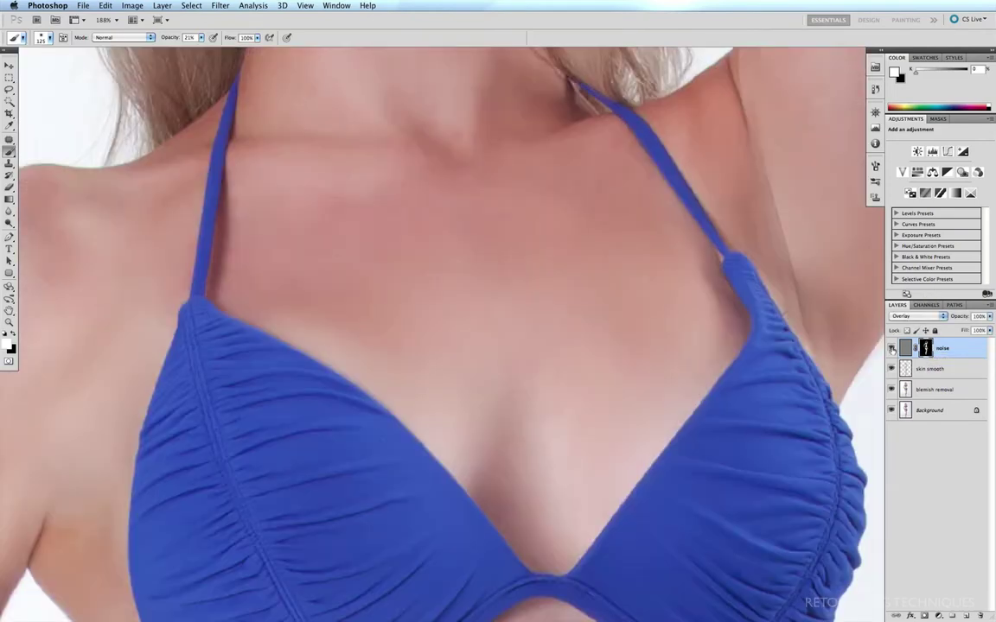
- Compare the chest with and without the "noise" layer, and set that layer's opacity to 75%
click(891, 348)
click(891, 349)
drag(989, 317, 978, 329)
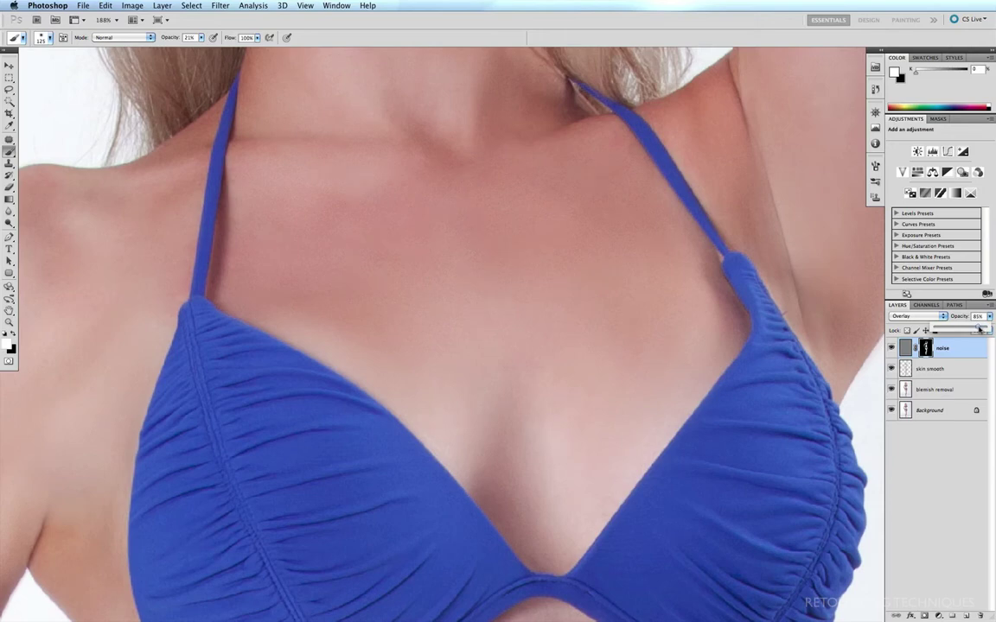
drag(980, 330, 977, 329)
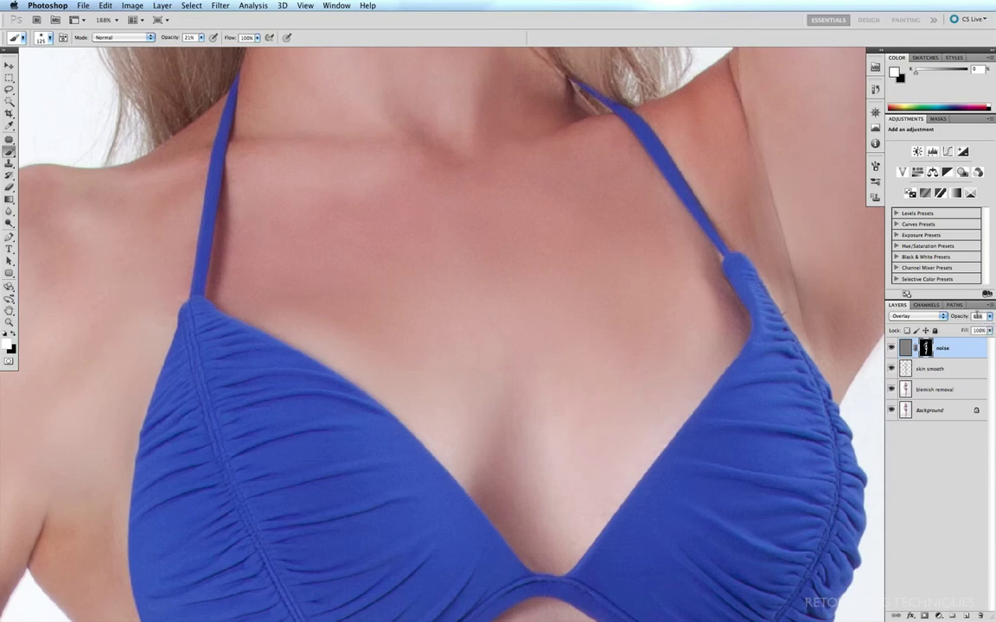
text(75)
key(Return)
key(super+0)
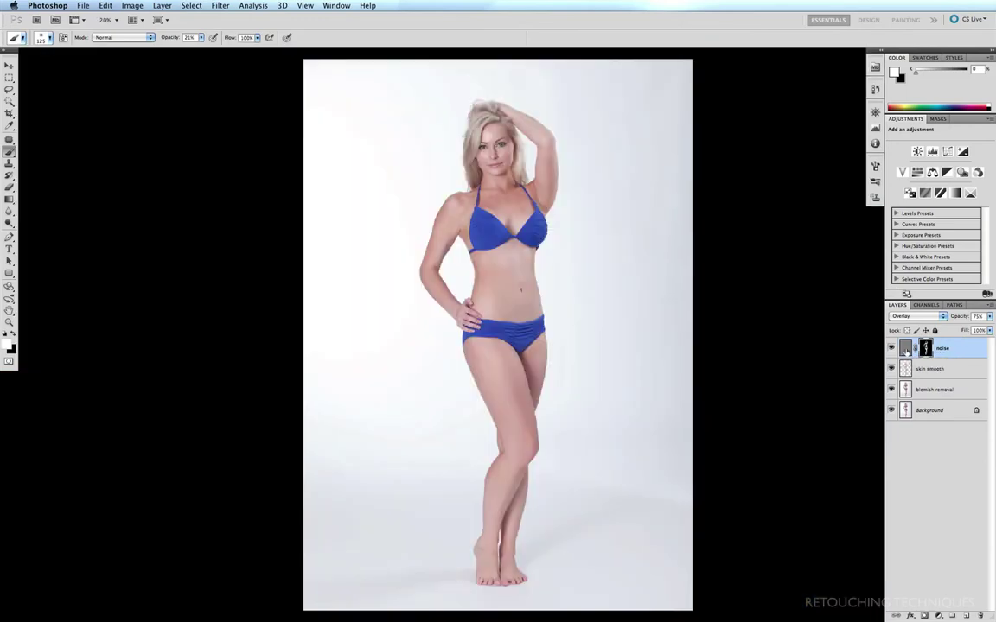